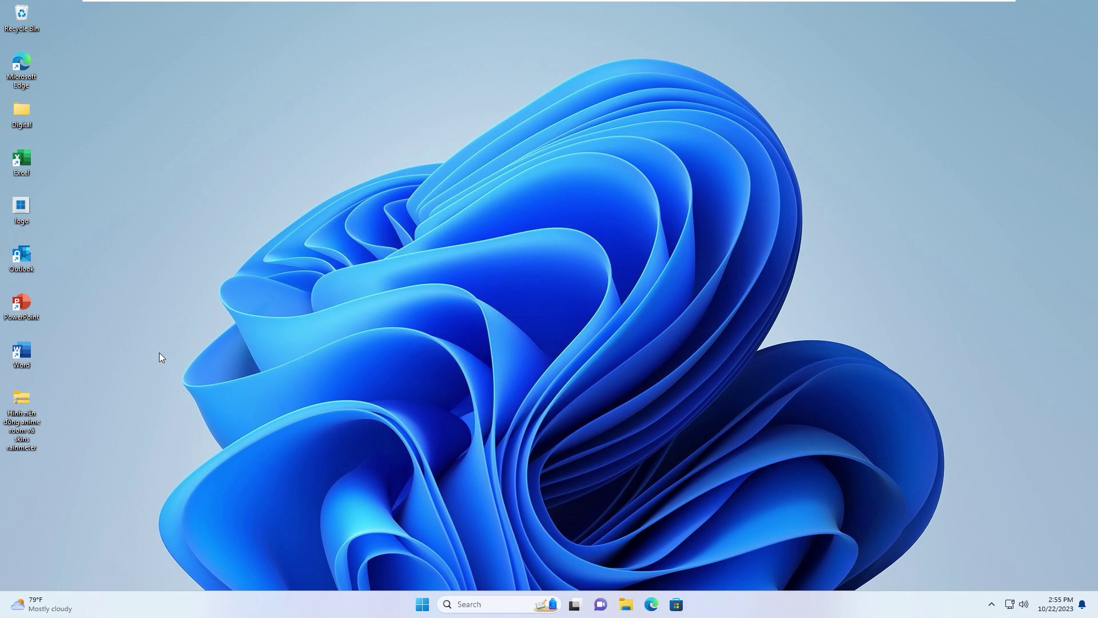
Extract the "Hình nền động anime room và skins rainmeter" ZIP archive to a folder on the desktop
left_click_drag(25, 401, 198, 303)
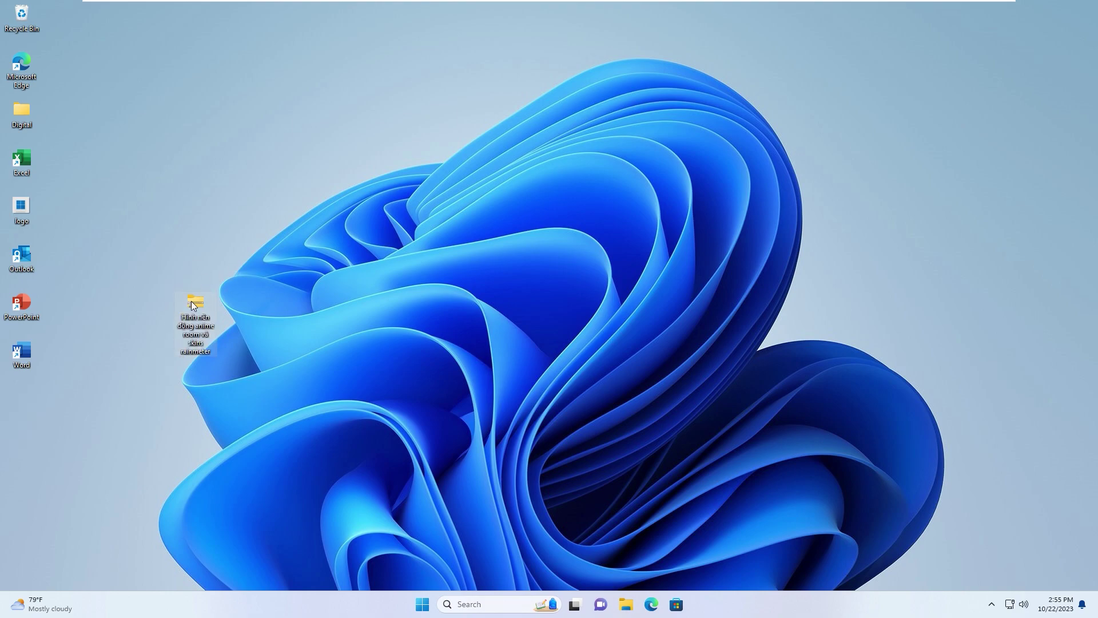
right_click(196, 304)
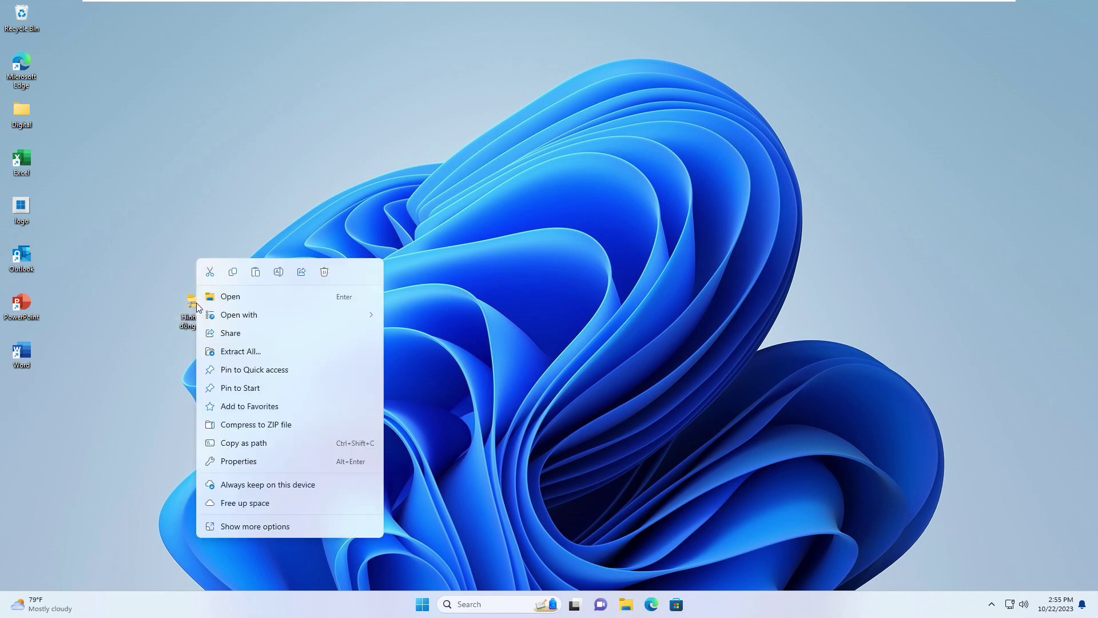
left_click(239, 352)
left_click(648, 410)
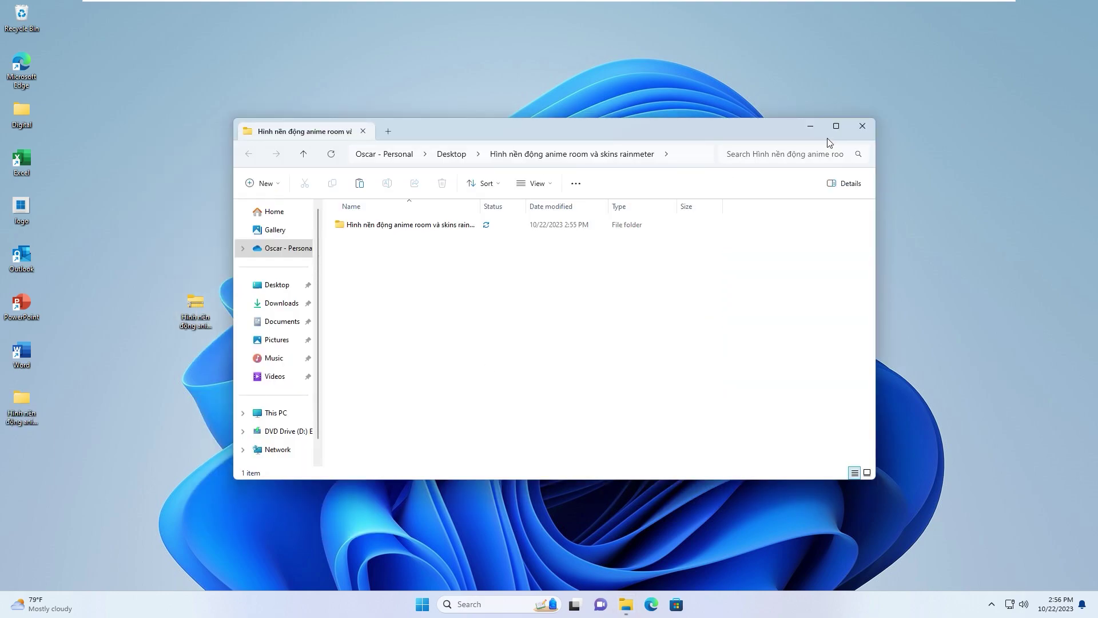
left_click(454, 154)
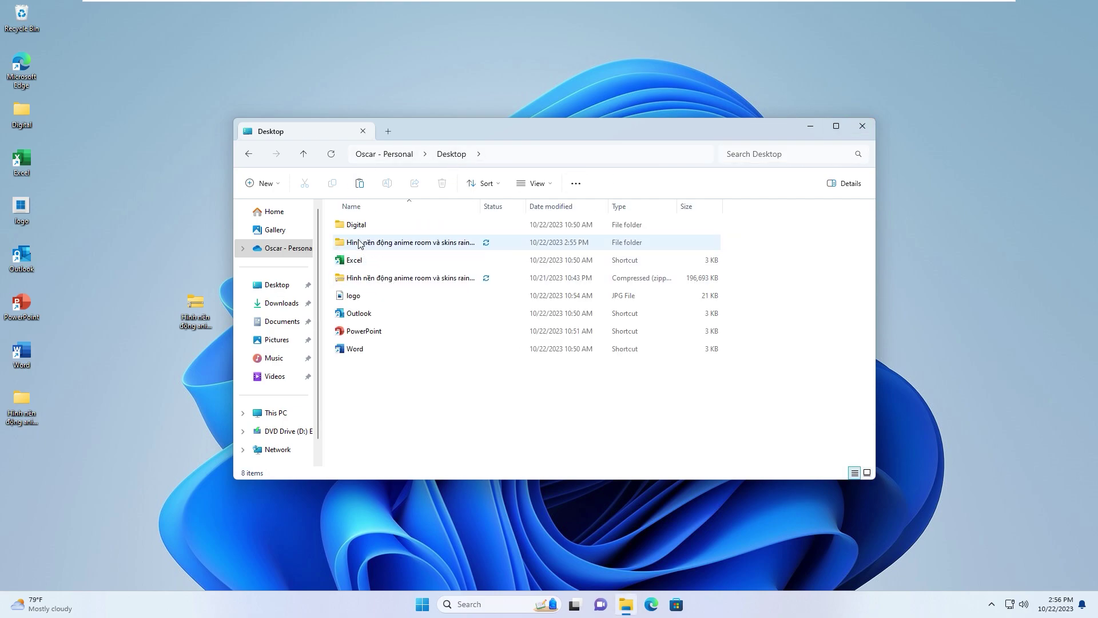
left_click(871, 129)
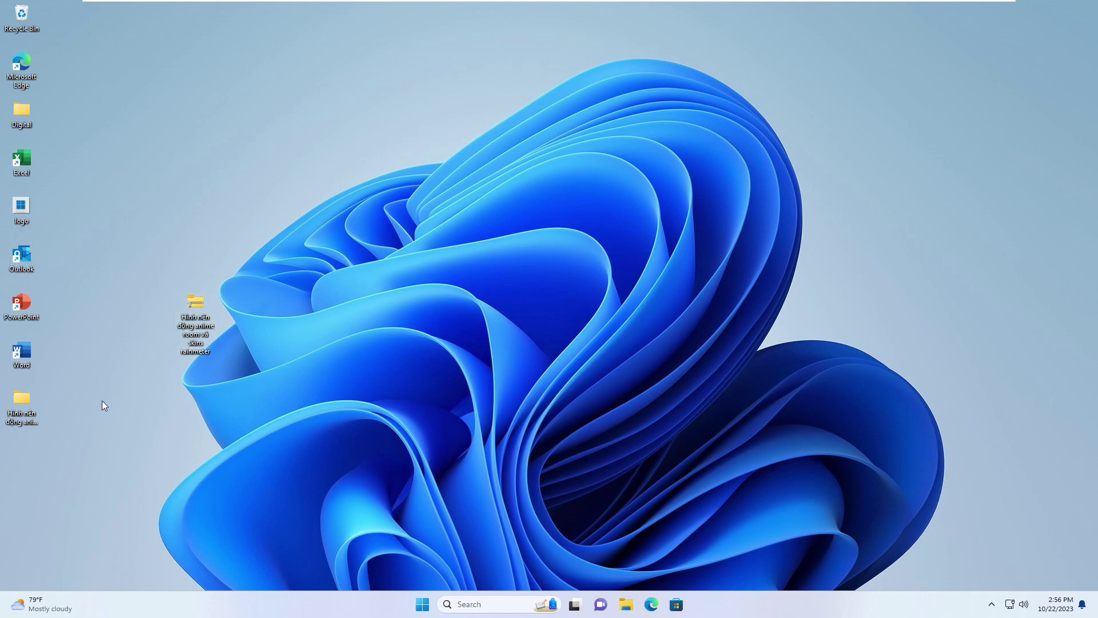
Move the extracted "Hình nền động anime room và skins rainmeter" folder from the desktop into the Videos folder
right_click(19, 397)
left_click(61, 386)
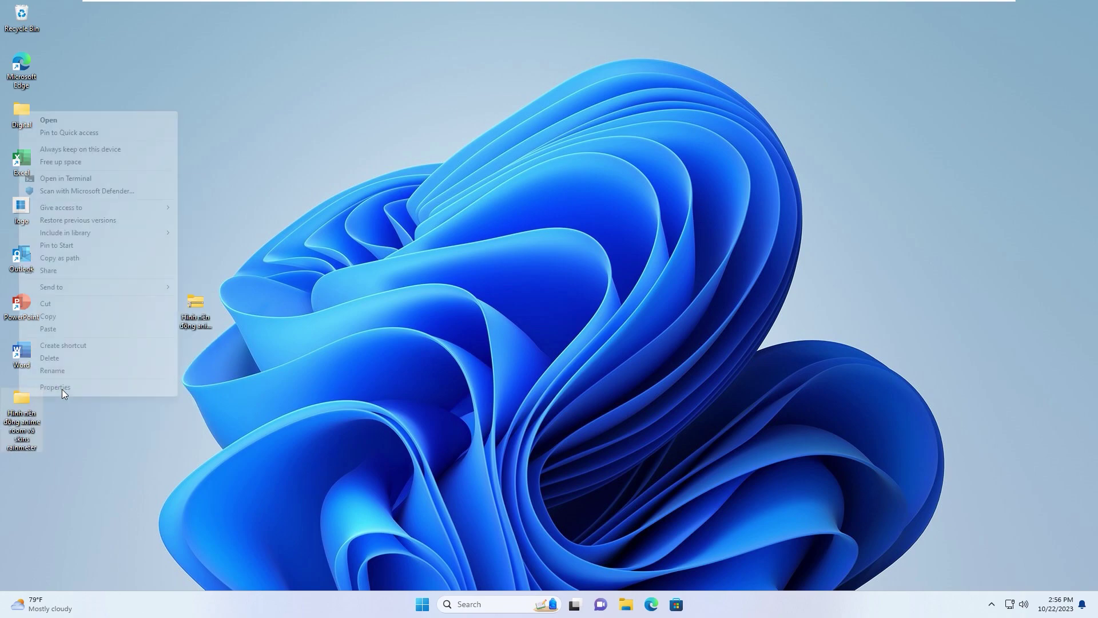
left_click(46, 304)
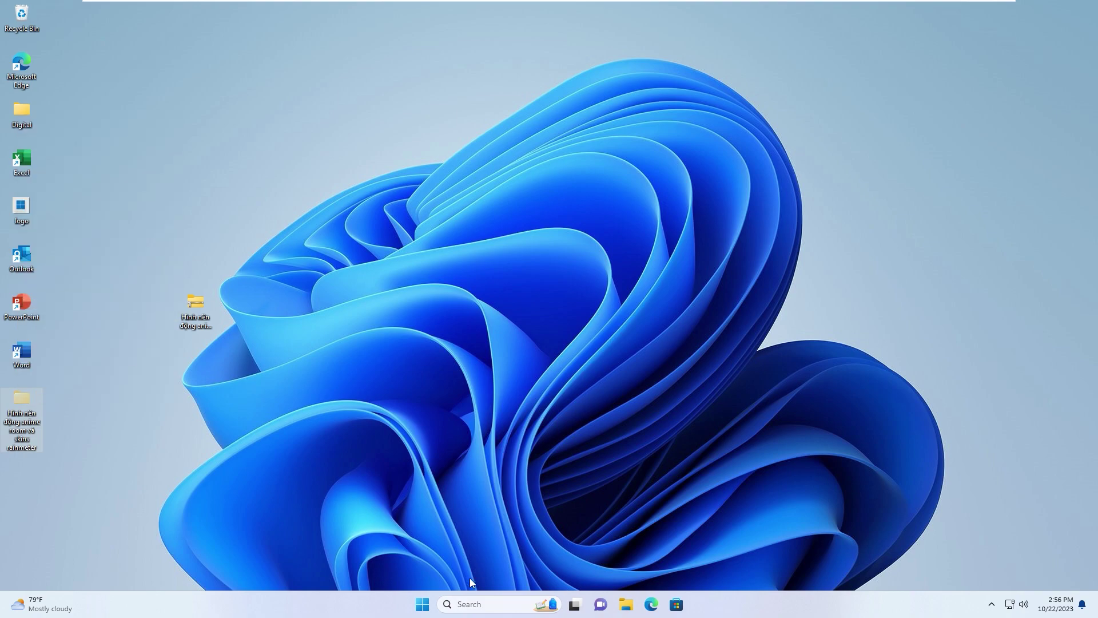
left_click(633, 612)
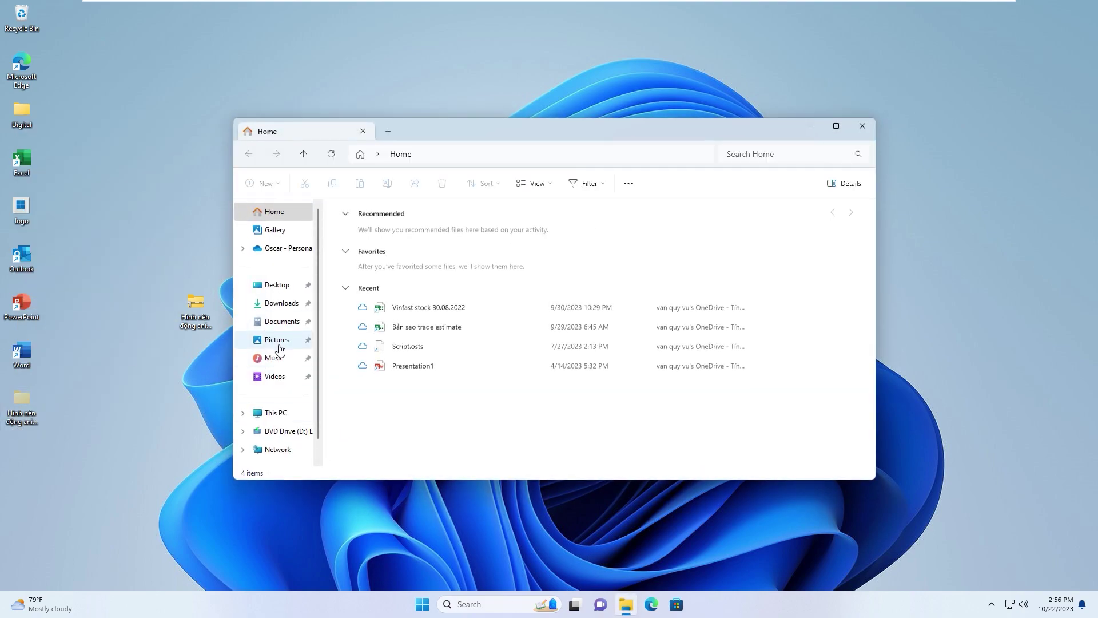
left_click(273, 376)
right_click(393, 284)
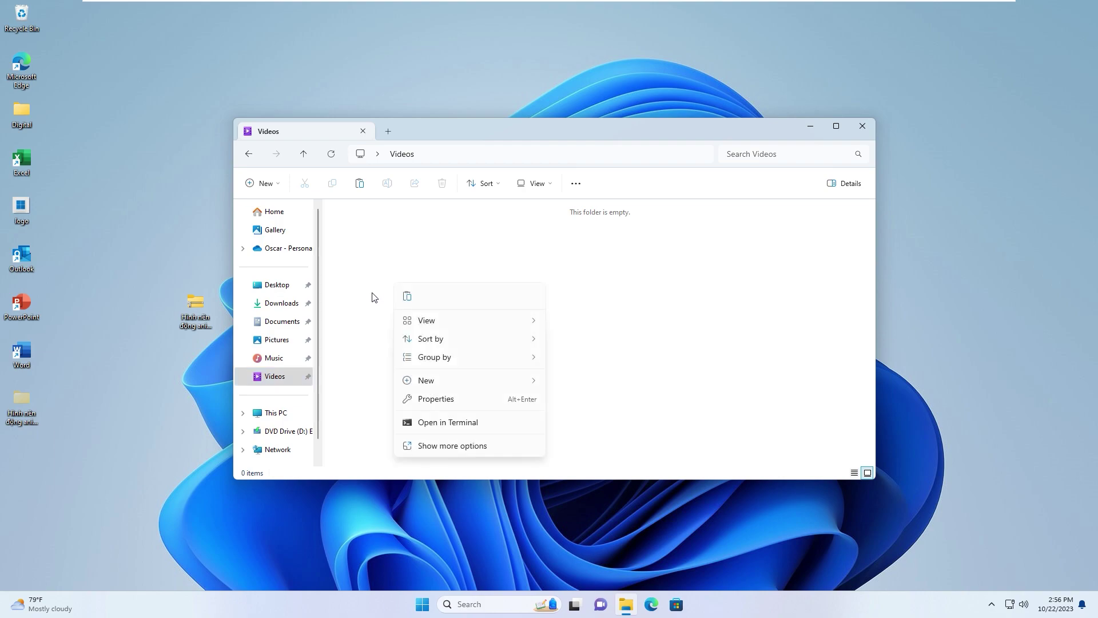
left_click(434, 445)
left_click(428, 360)
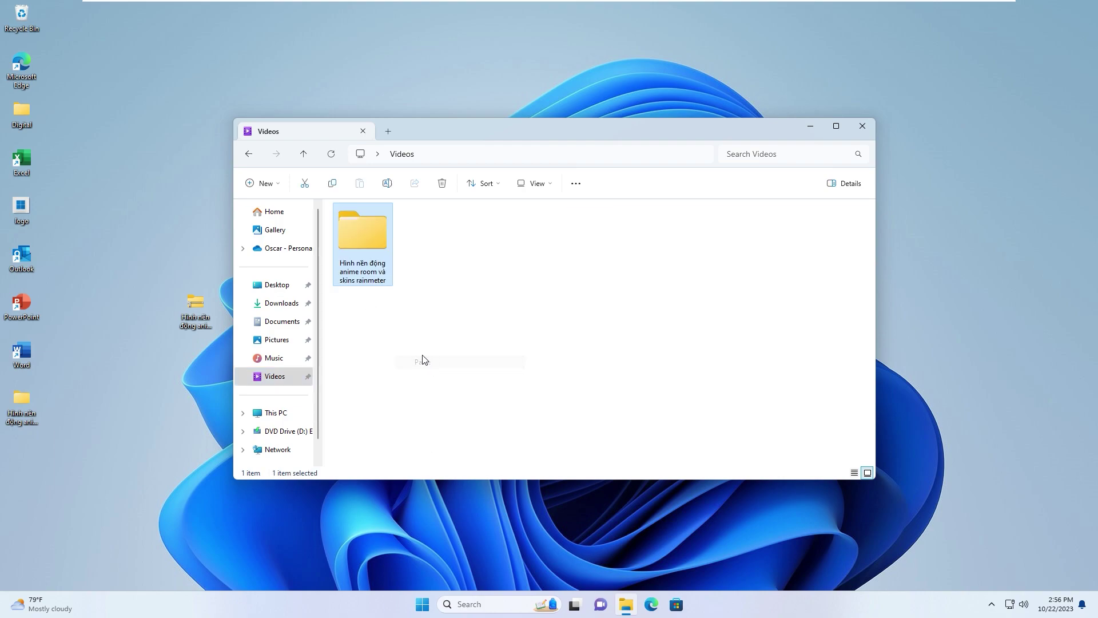
left_click(462, 325)
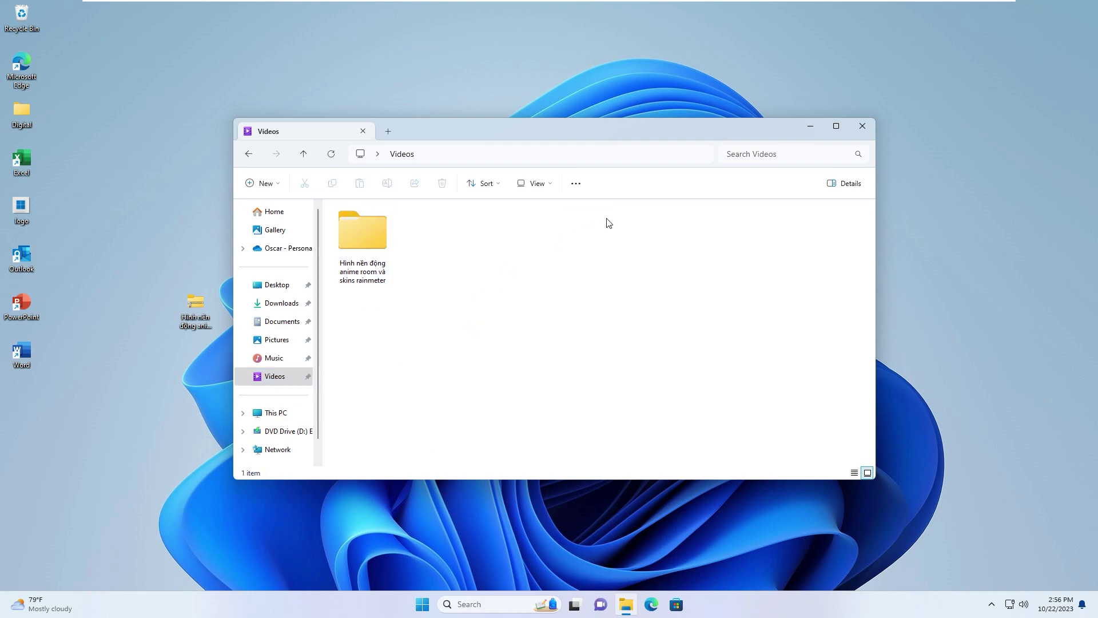
left_click(810, 128)
Create a new folder on the desktop and move all desktop items except the Recycle Bin into it
left_click_drag(195, 309, 20, 394)
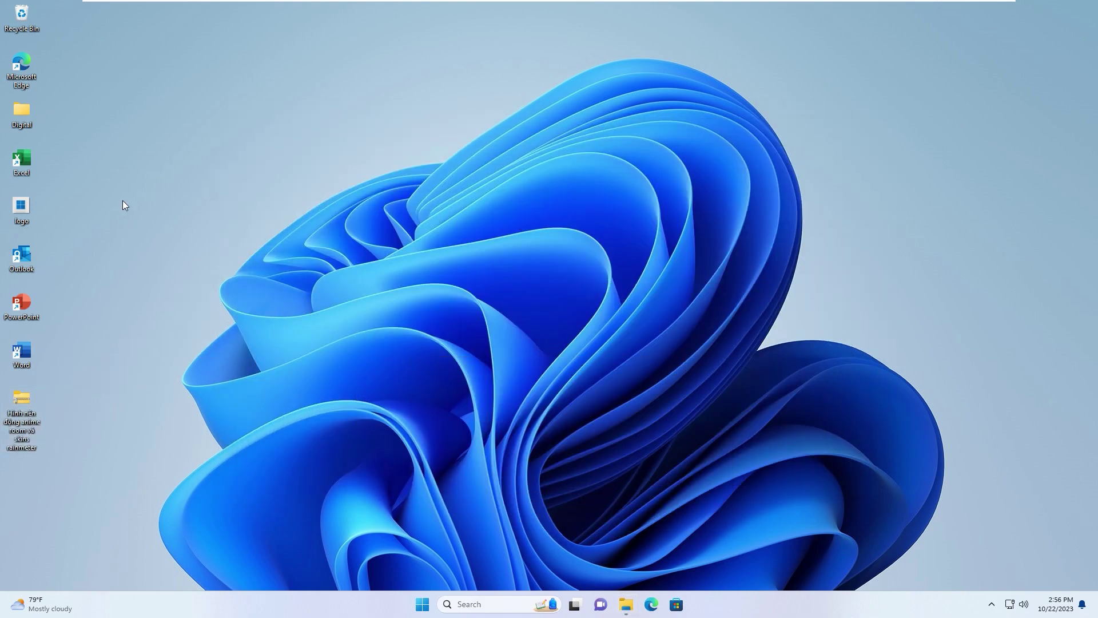
right_click(150, 133)
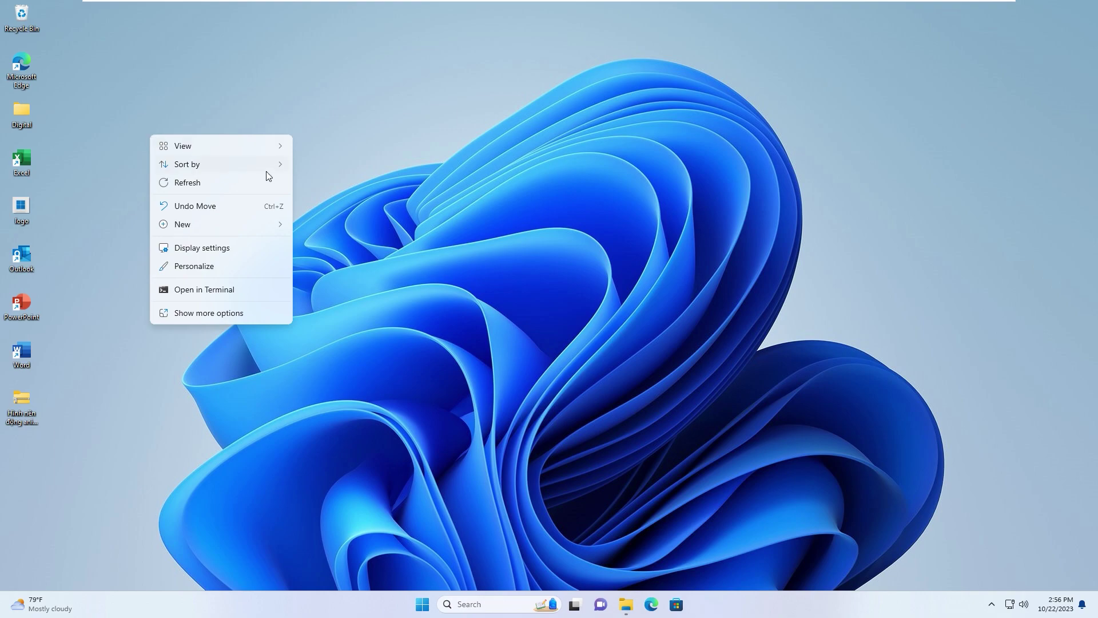
mouse_move(222, 223)
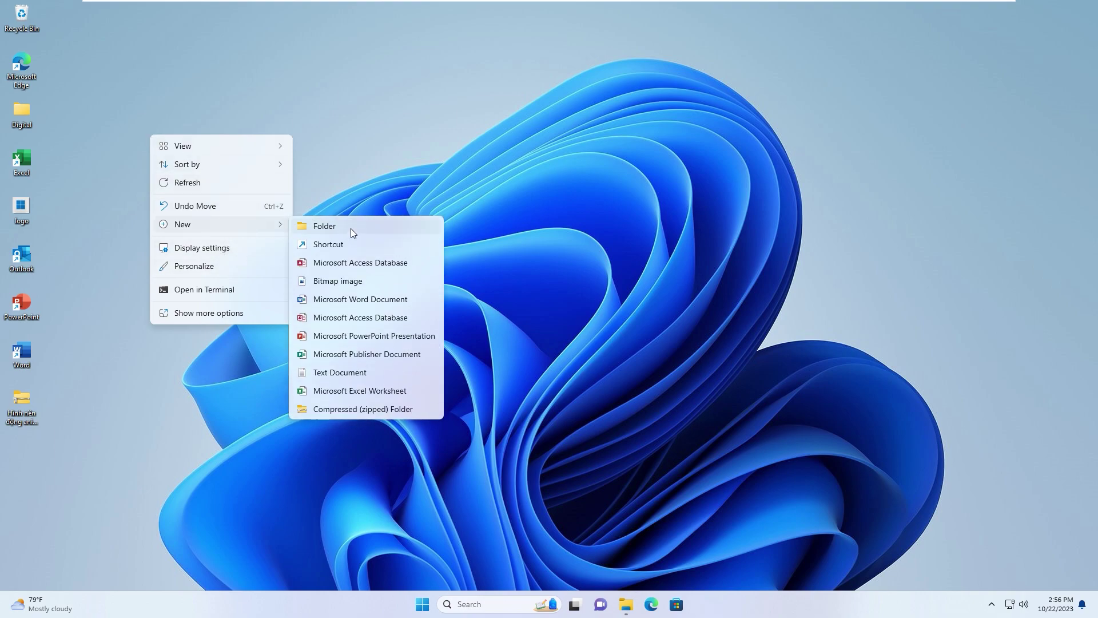
left_click(350, 228)
left_click_drag(52, 455, 150, 160)
left_click_drag(101, 133, 23, 64)
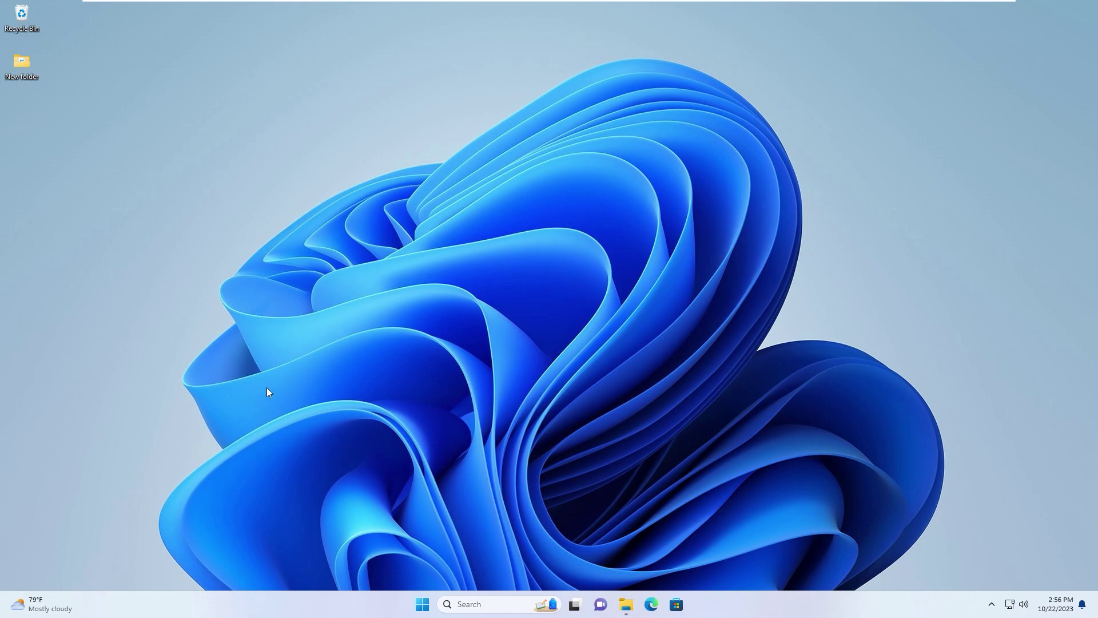
Hide the Recycle Bin from the desktop through the desktop icon settings of the Windows themes
left_click(423, 604)
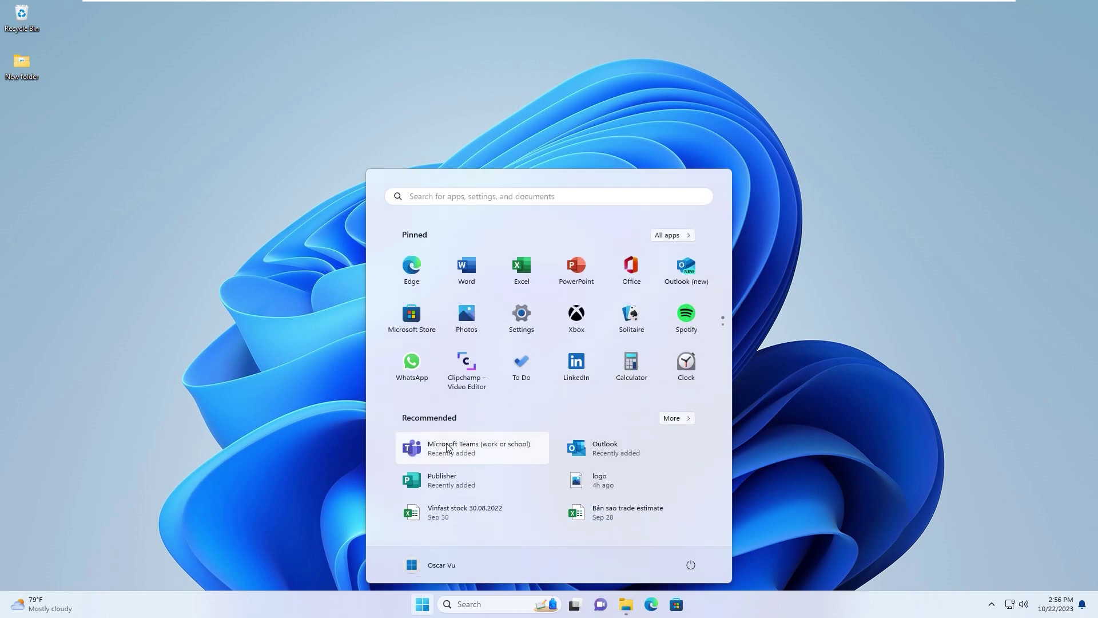
left_click(523, 324)
left_click(214, 246)
scroll(452, 253, "down", 2)
scroll(451, 253, "down", 3)
scroll(451, 254, "up", 1)
left_click(394, 220)
scroll(393, 224, "down", 3)
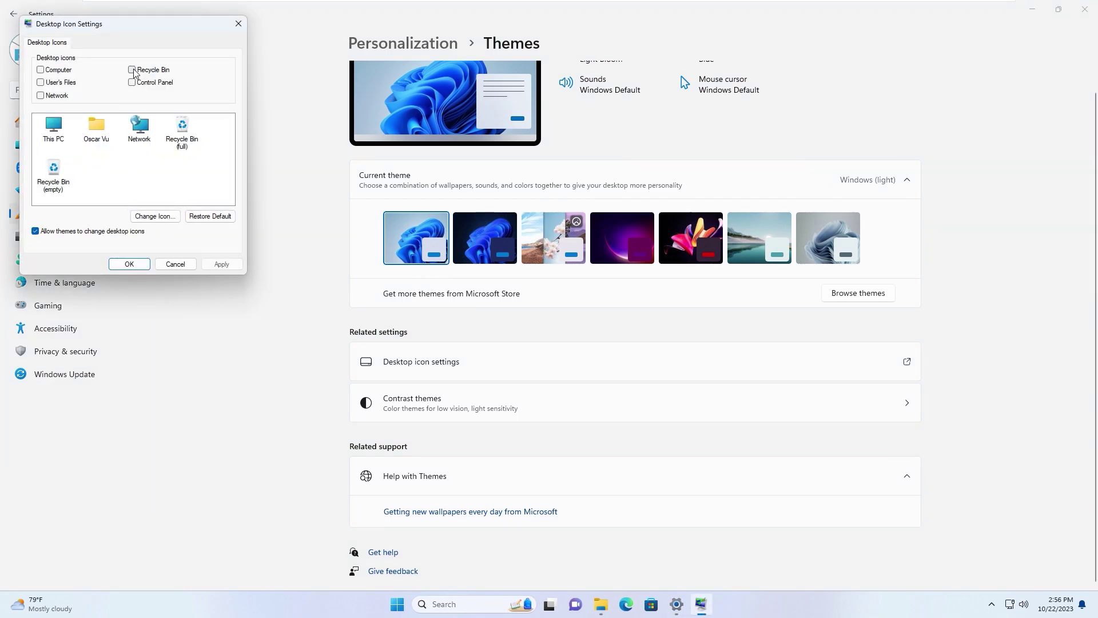
left_click(129, 264)
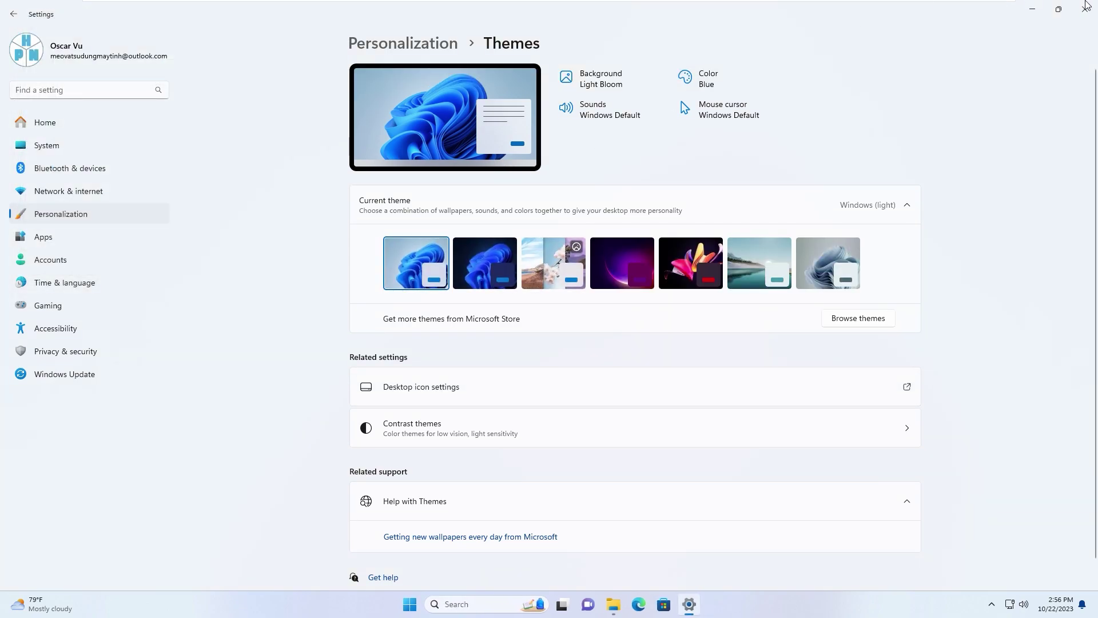
left_click(1085, 8)
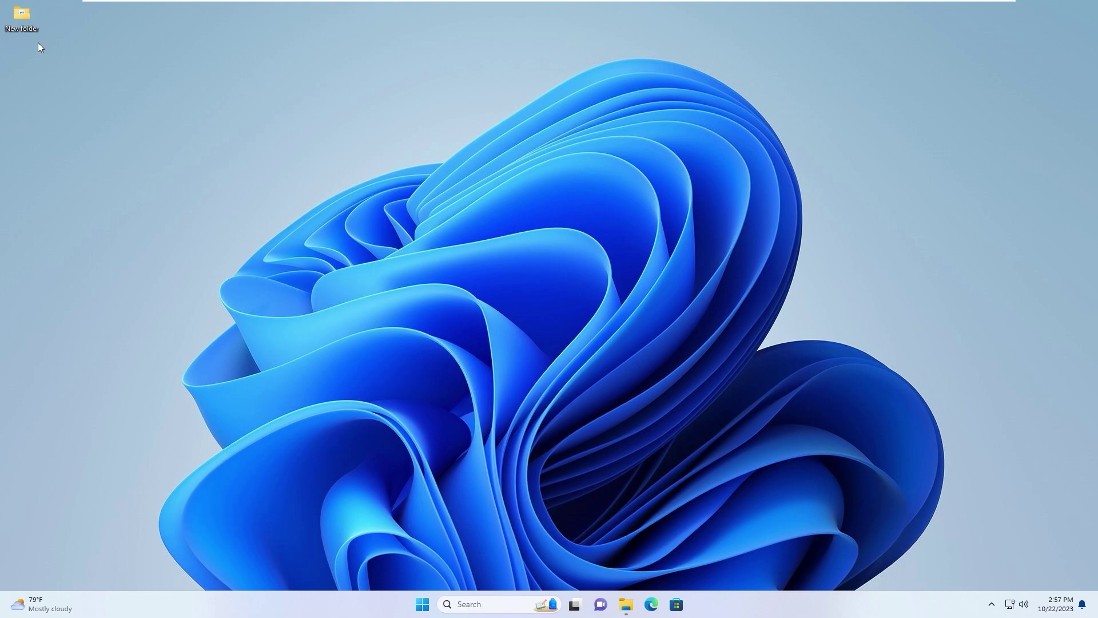
Rename the new desktop folder with an invisible blank character so it has no readable name
right_click(20, 22)
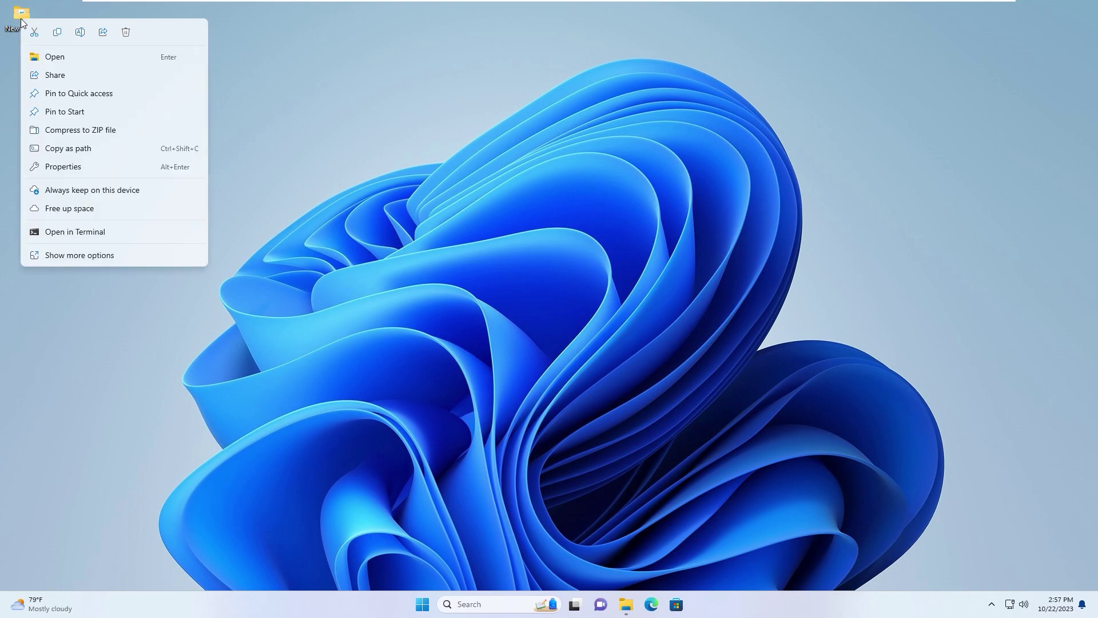
left_click(61, 254)
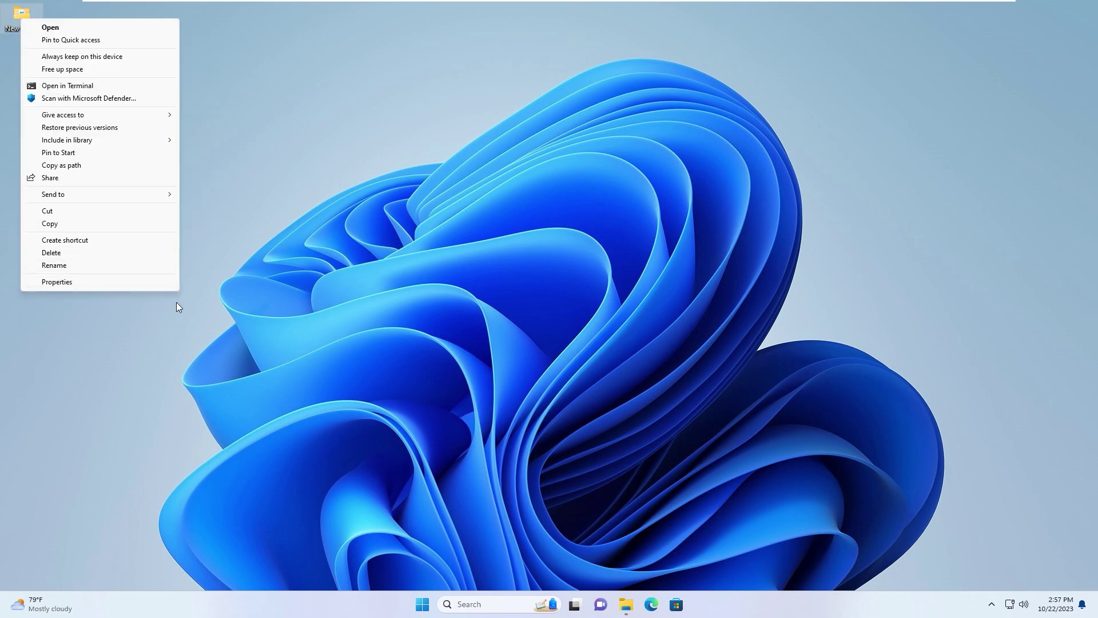
left_click(54, 265)
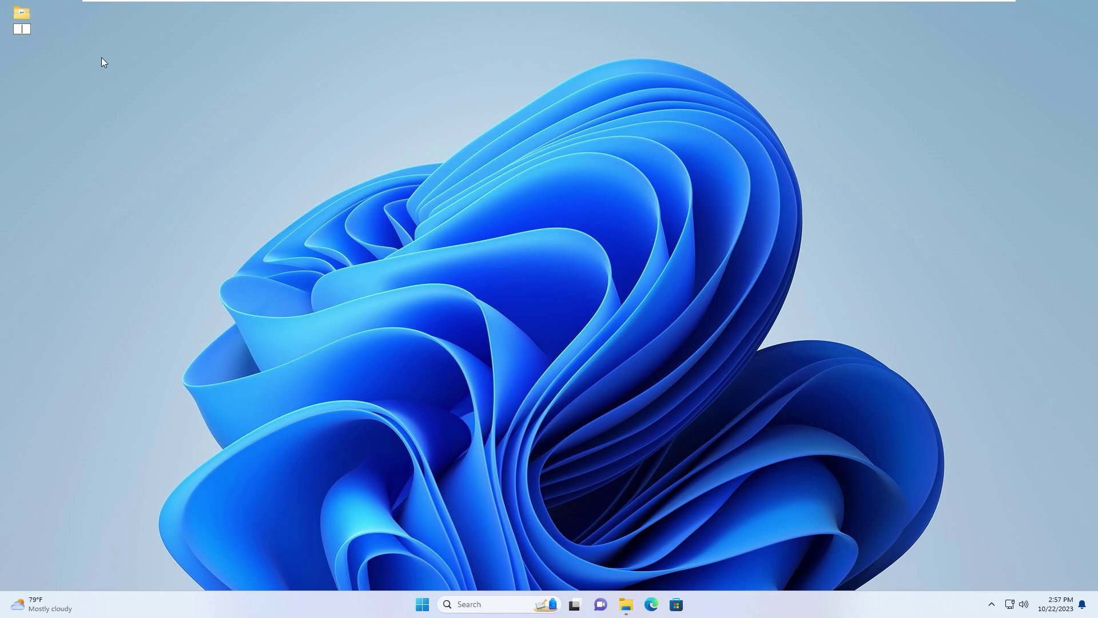
type("a")
left_click(85, 51)
Change the blank-named desktop folder's icon to the plain white folder icon from SHELL32.dll and refresh the desktop
right_click(20, 17)
left_click(67, 250)
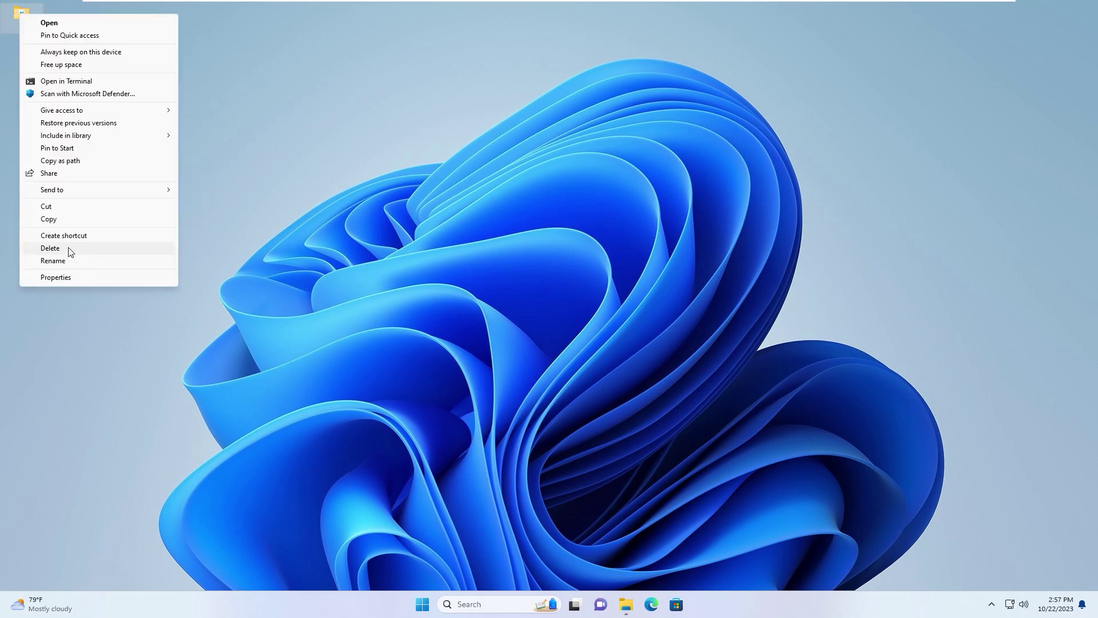
left_click(56, 278)
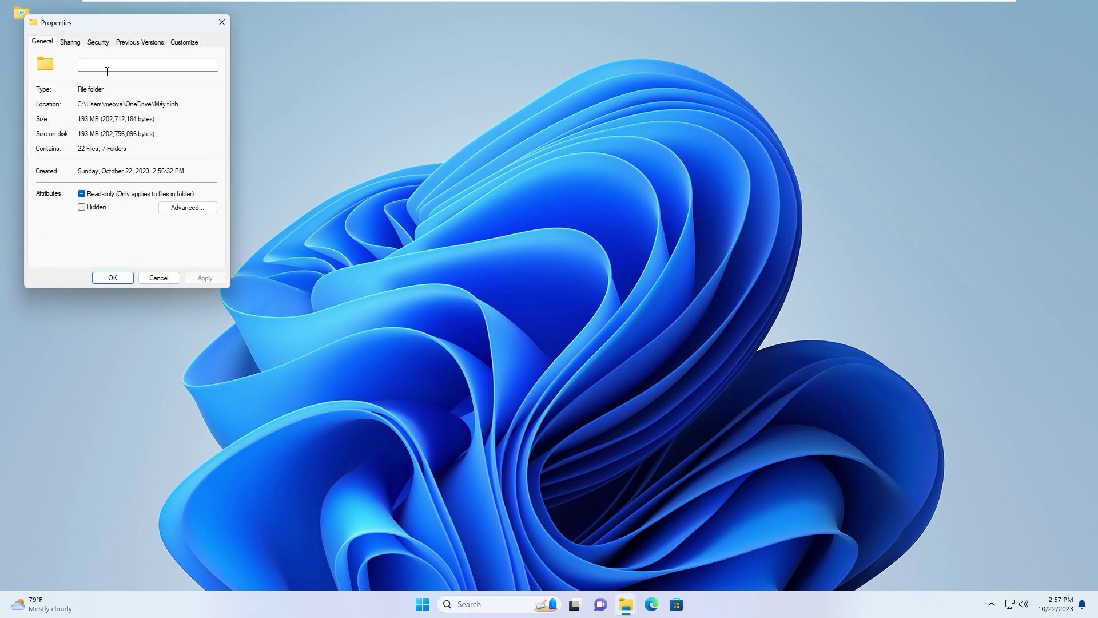
left_click(182, 44)
left_click(70, 214)
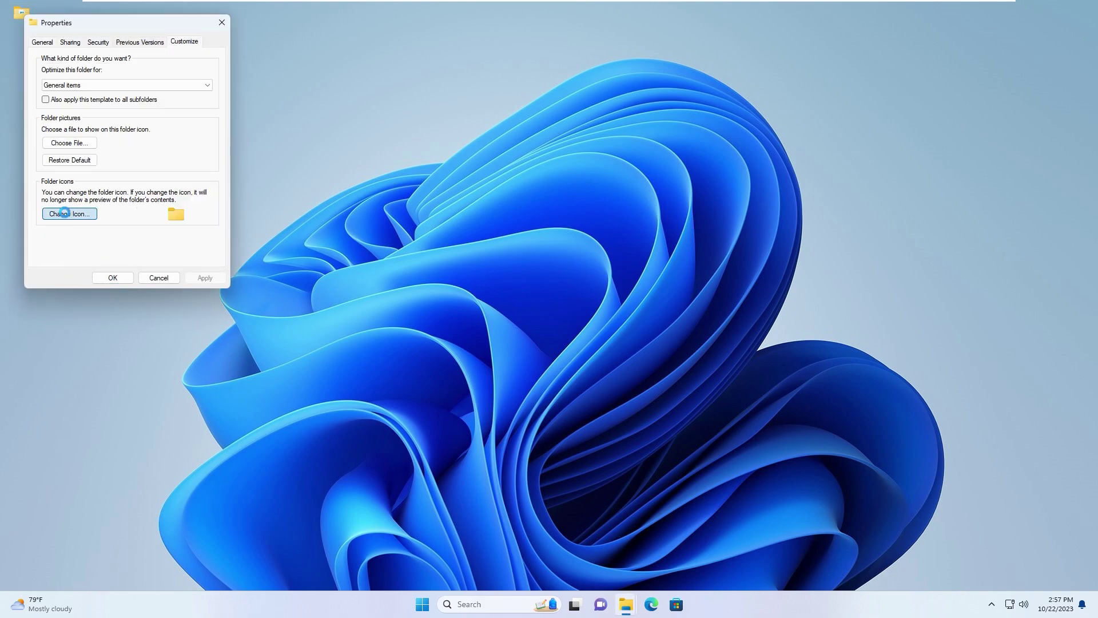
scroll(192, 246, "down", 6)
scroll(202, 242, "down", 4)
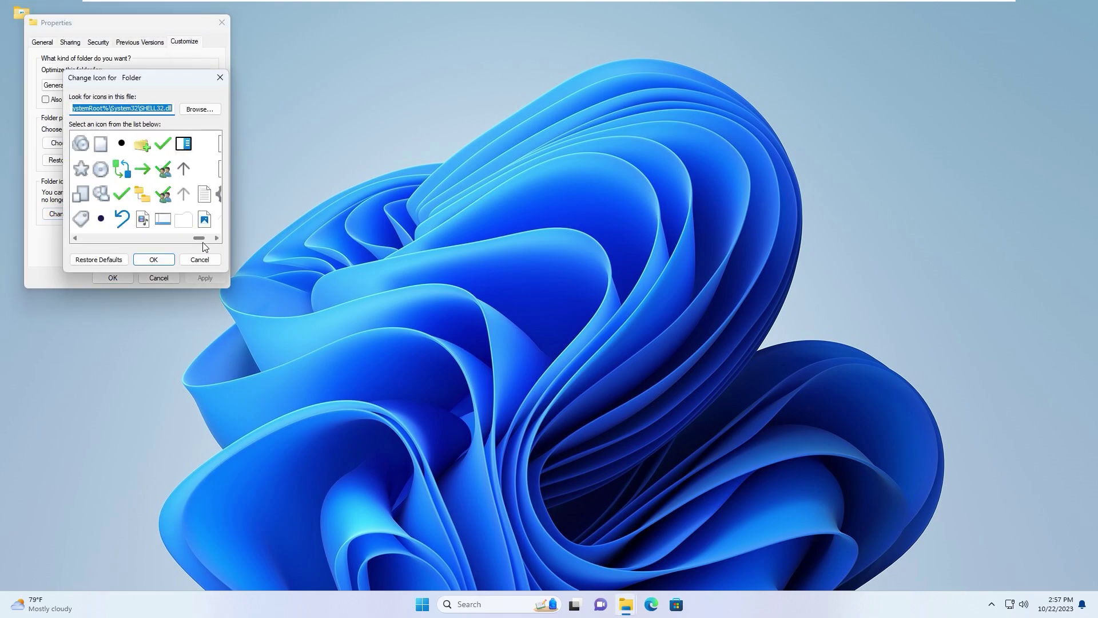
left_click(167, 224)
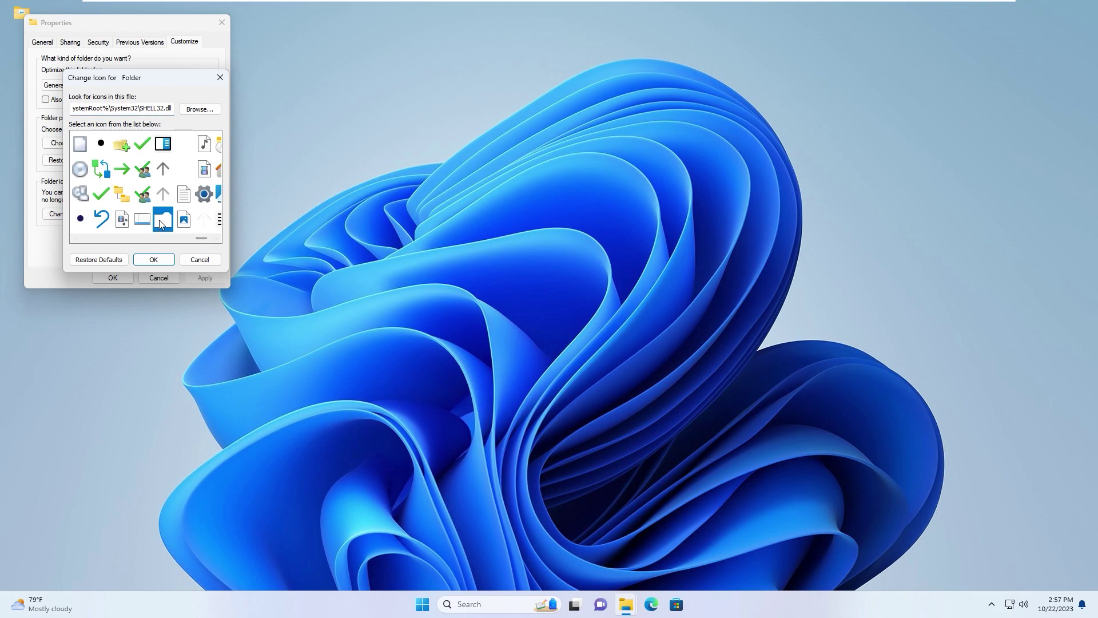
left_click(153, 259)
left_click(191, 279)
left_click(110, 278)
right_click(95, 103)
left_click(128, 154)
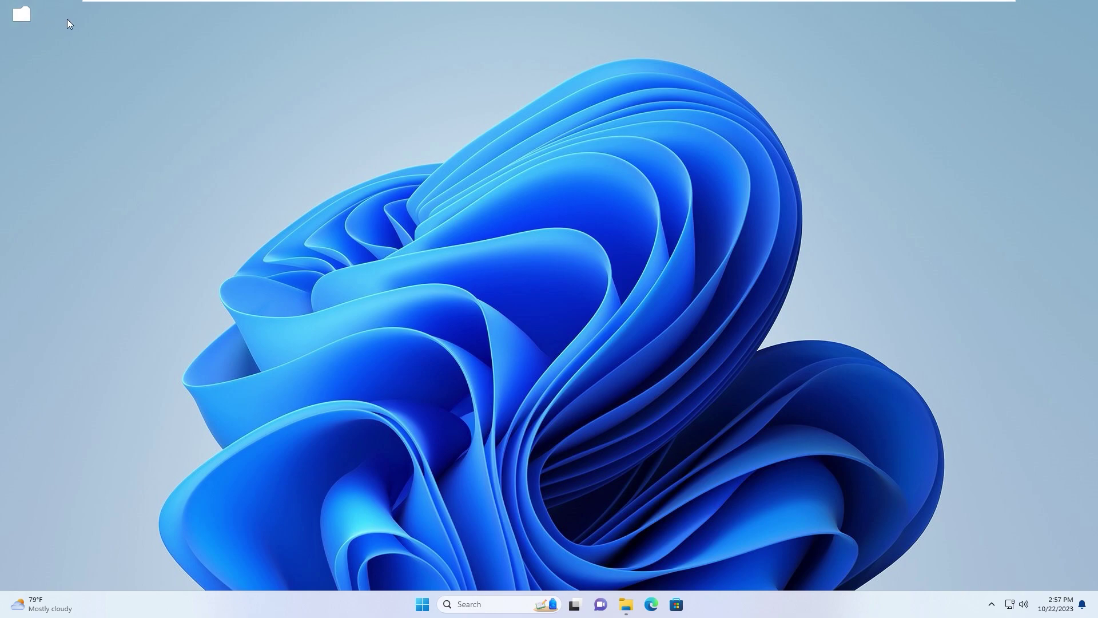
Check the contents of the white desktop folder and close its window
double_click(27, 16)
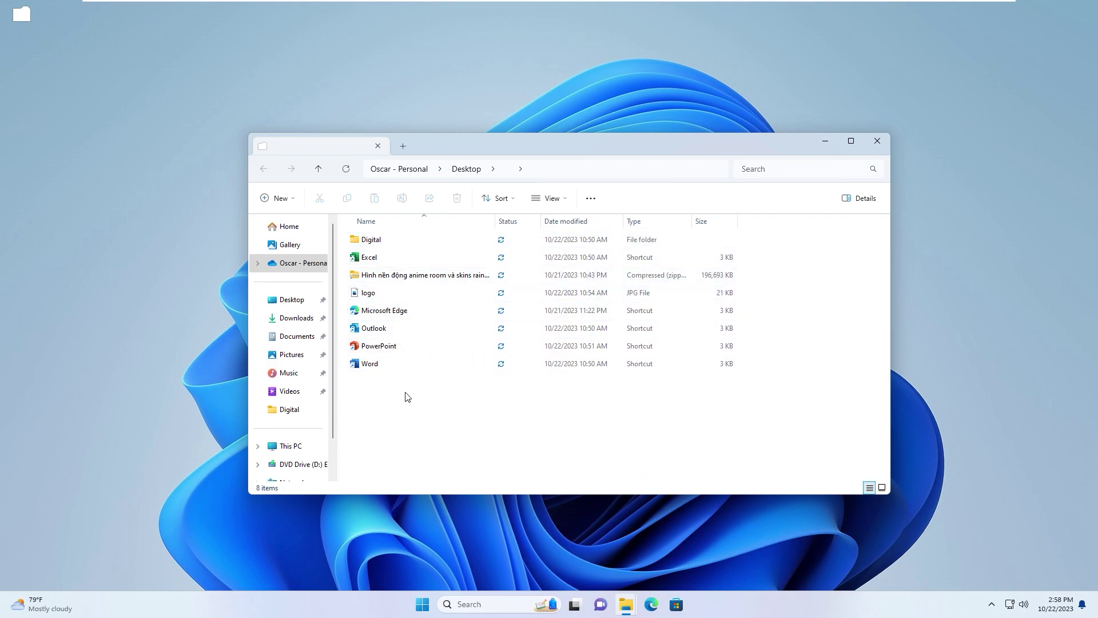
left_click(881, 143)
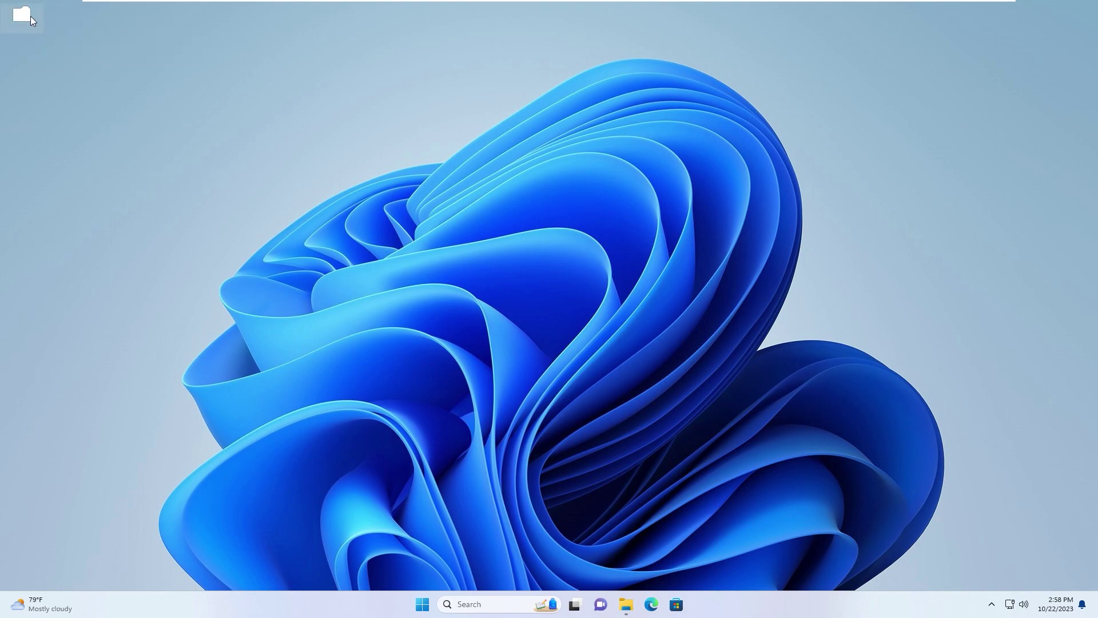
mouse_move(12, 21)
Switch to Microsoft Store, search for "translucenttb" and open the TranslucentTB app page
left_click(677, 604)
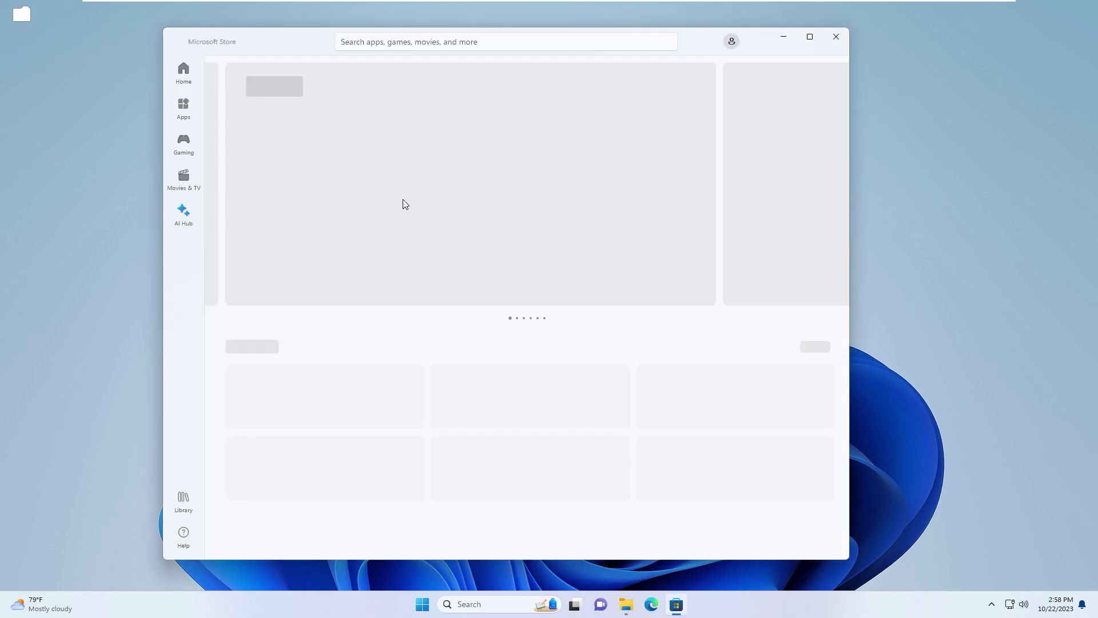
left_click(366, 41)
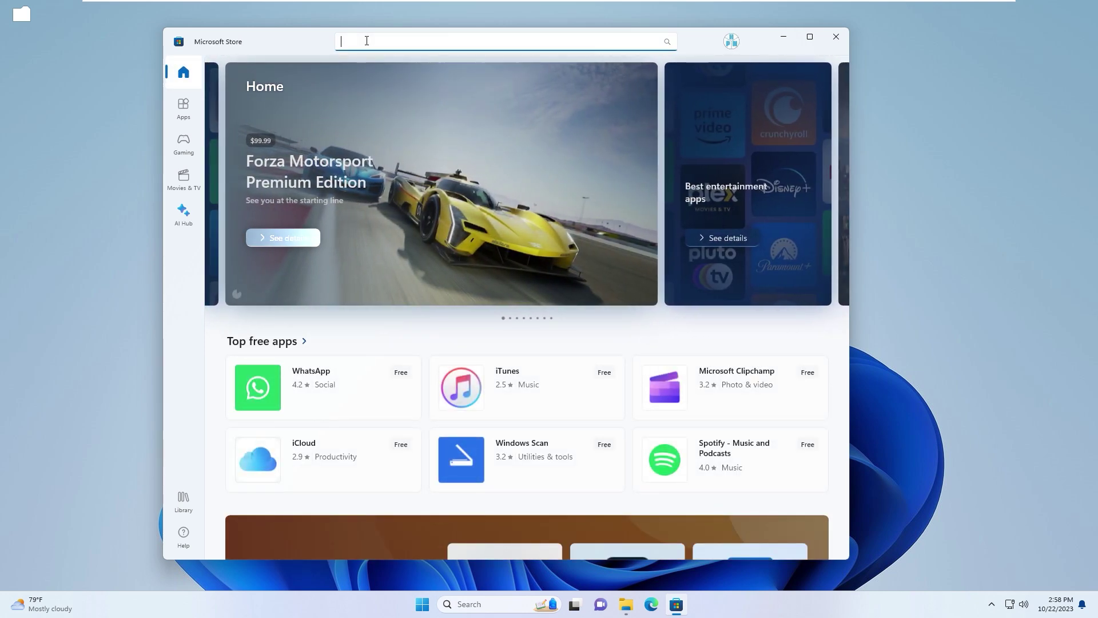
type("translu")
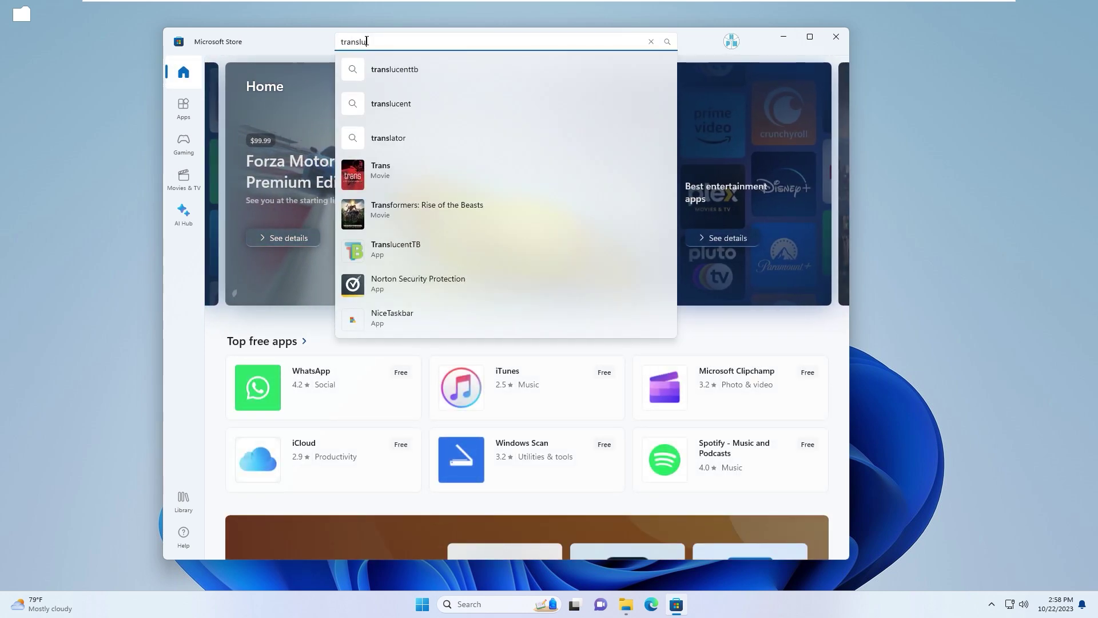
type("centtb")
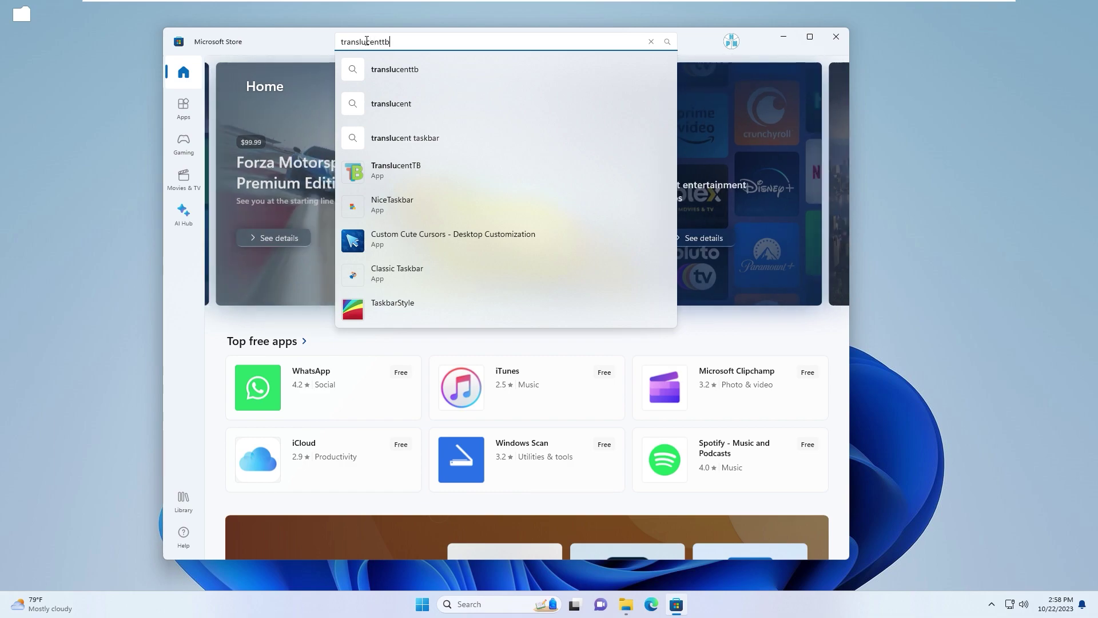
left_click(379, 107)
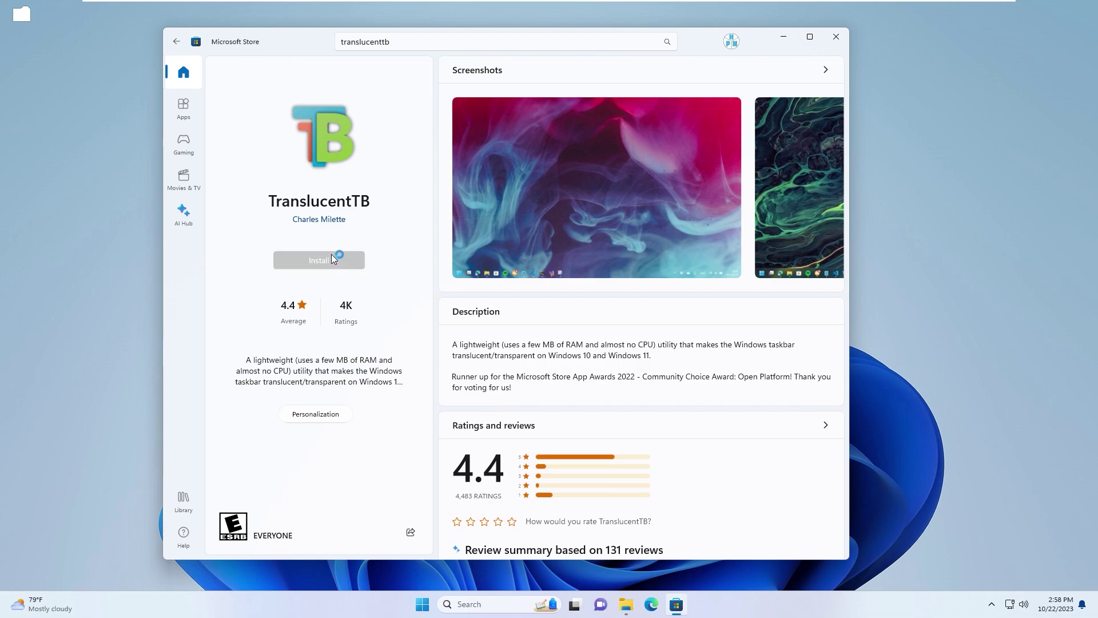
Launch the installed TranslucentTB from its store page and accept its welcome dialog
left_click(321, 262)
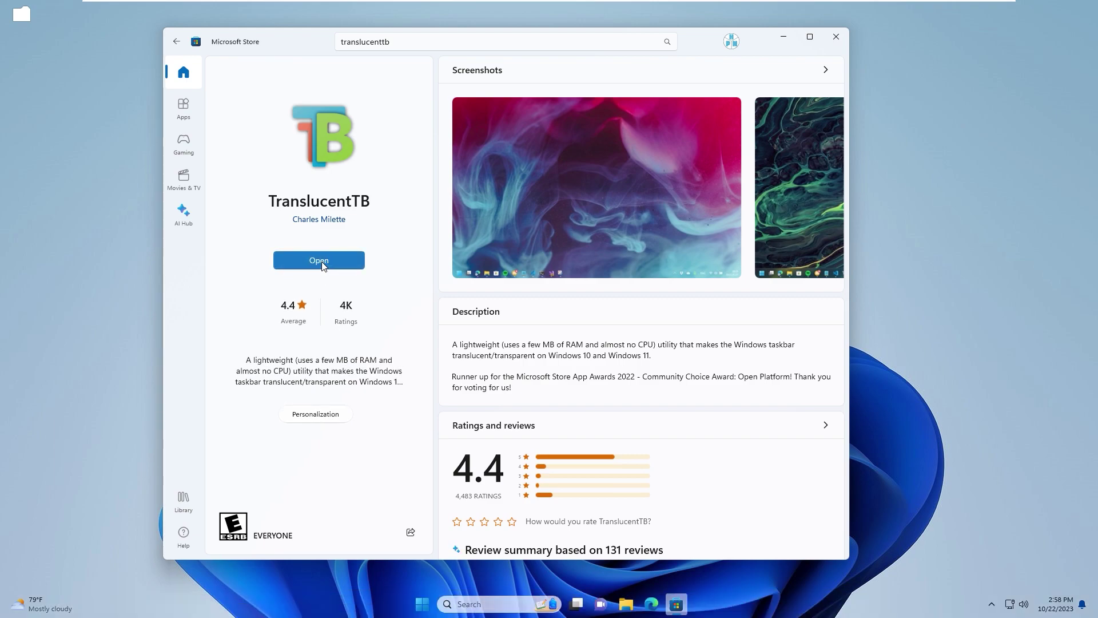
left_click(632, 423)
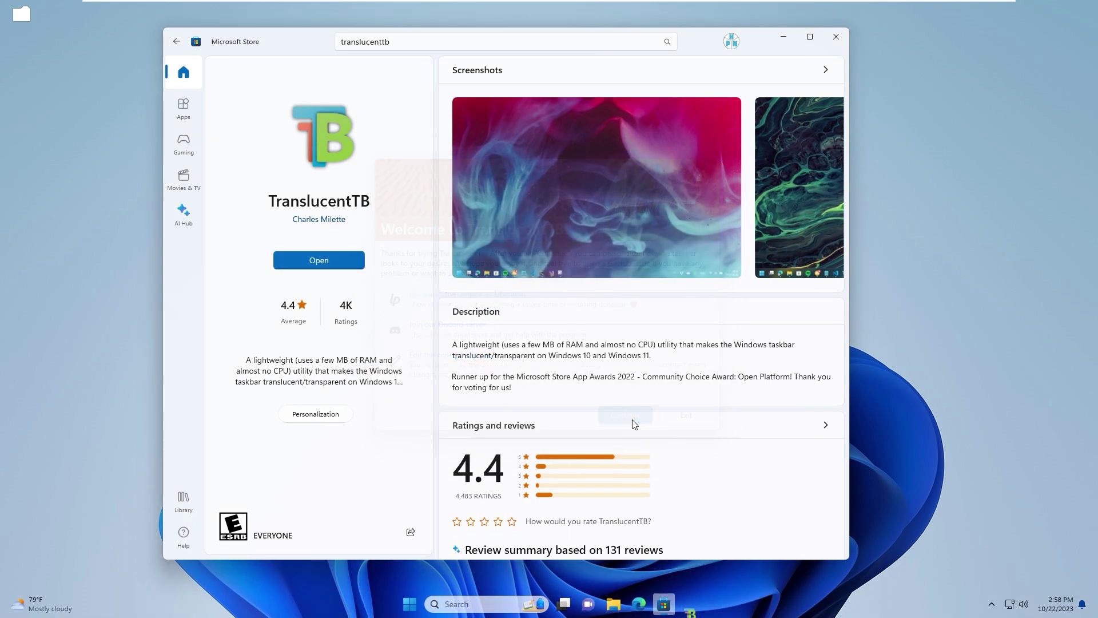
left_click(682, 36)
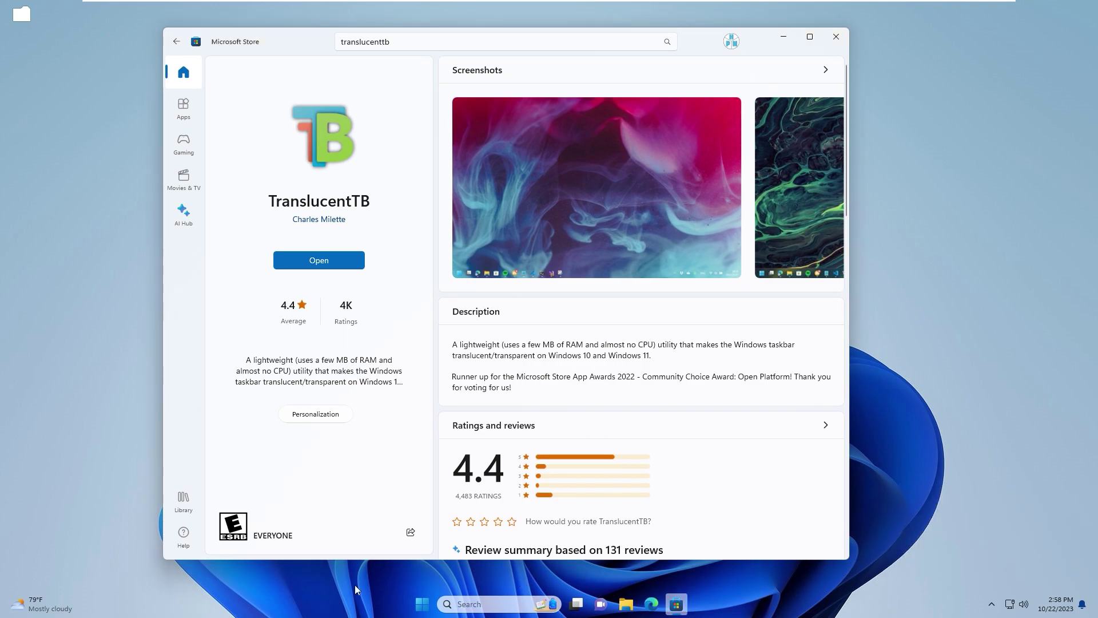
left_click(769, 608)
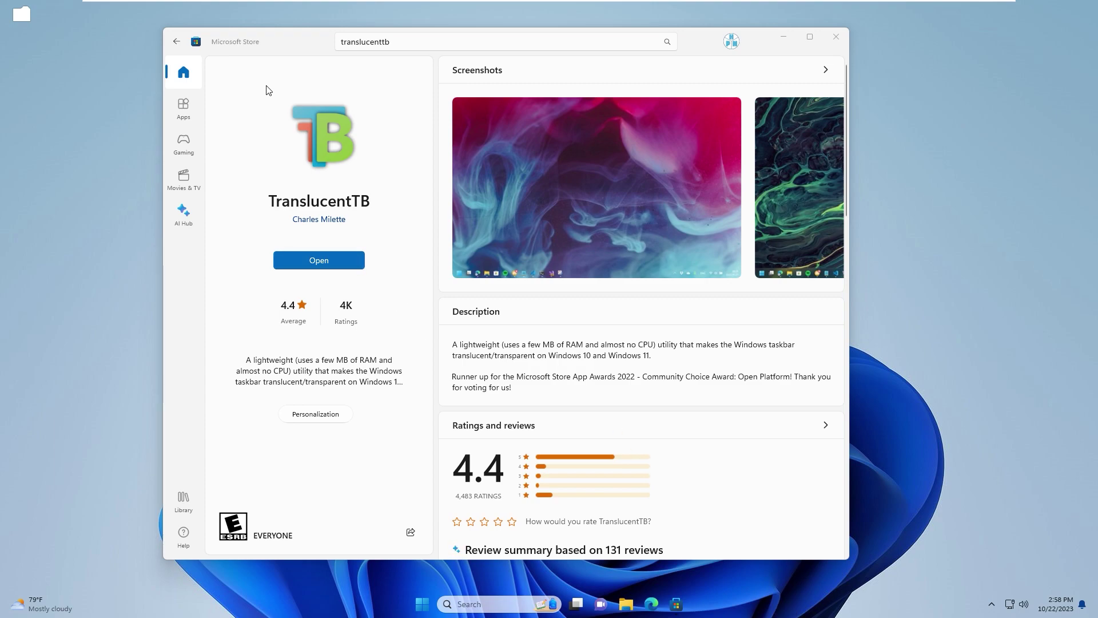
Install Lively Wallpaper from a store search for "lively wallpaper" and launch it
left_click(400, 43)
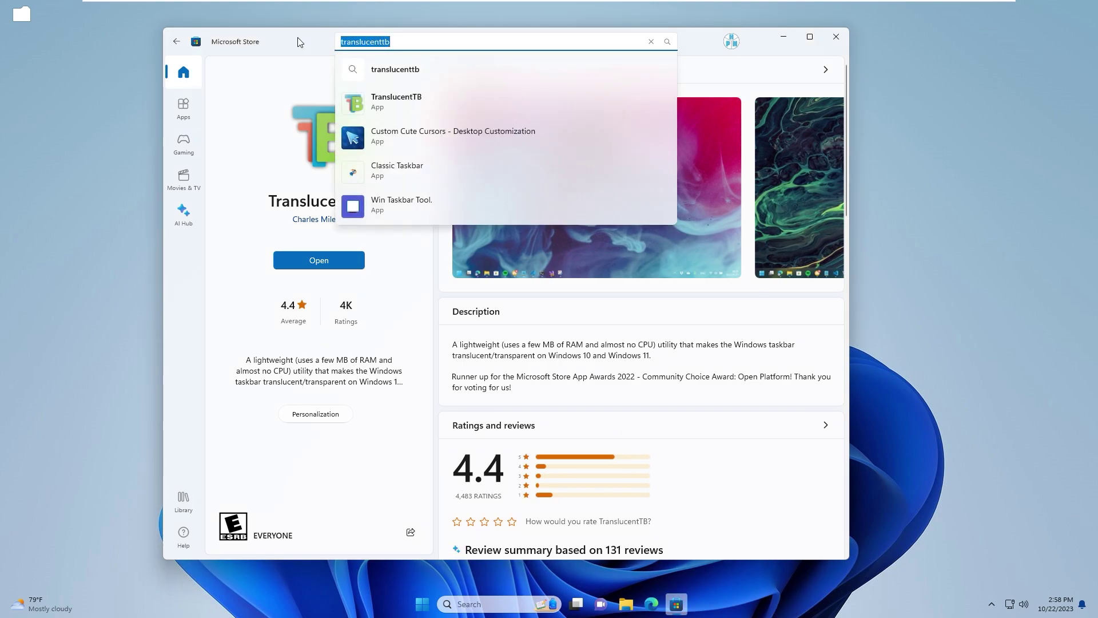
key("BackSpace")
type("lively wallpaper")
left_click(382, 170)
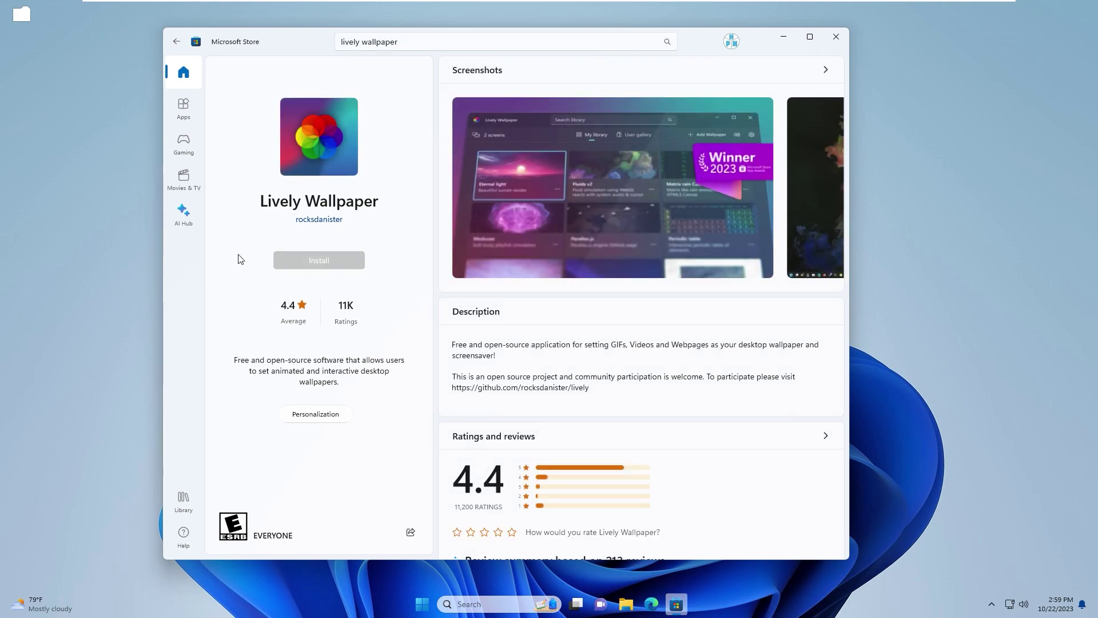
left_click(322, 260)
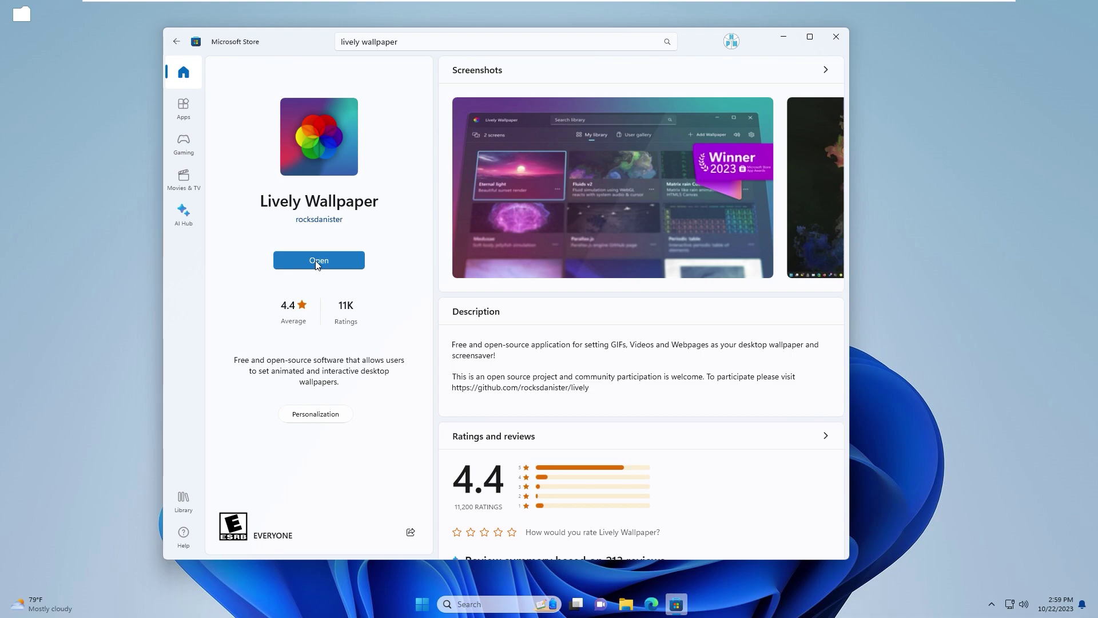
left_click(316, 260)
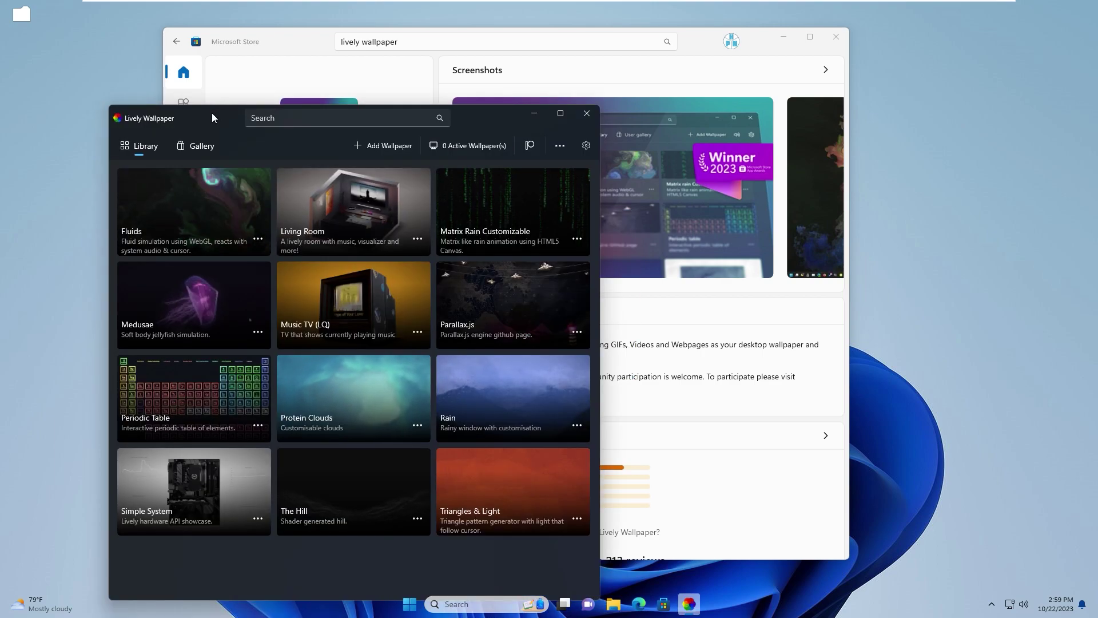
left_click_drag(212, 116, 355, 73)
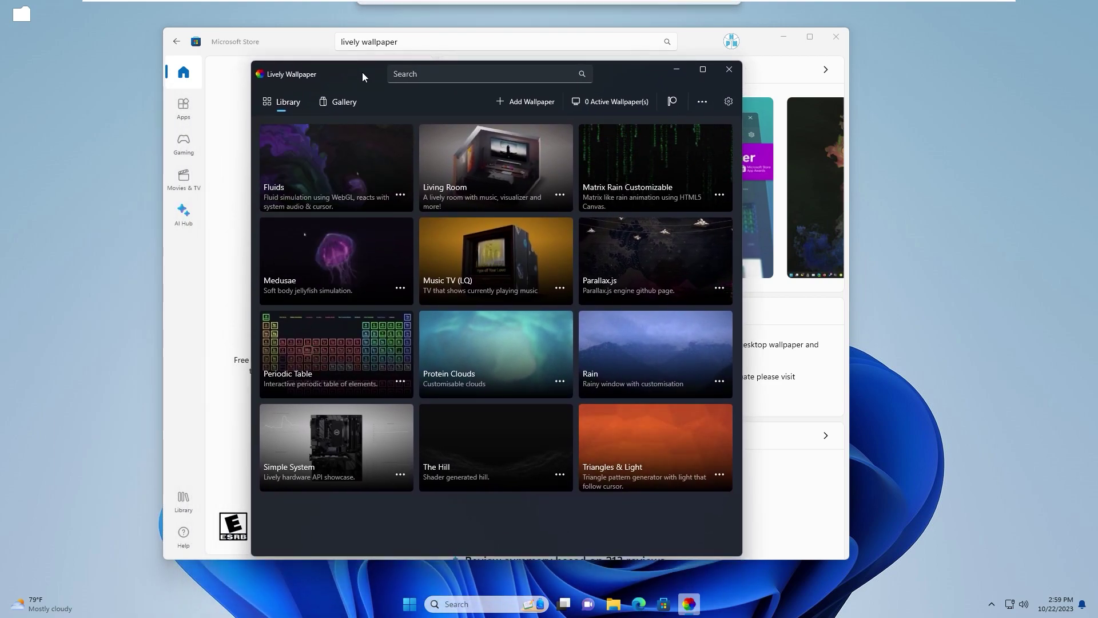
Add the "Hình nền động anime room" video from the Videos folder to Lively Wallpaper as the desktop wallpaper
left_click(520, 101)
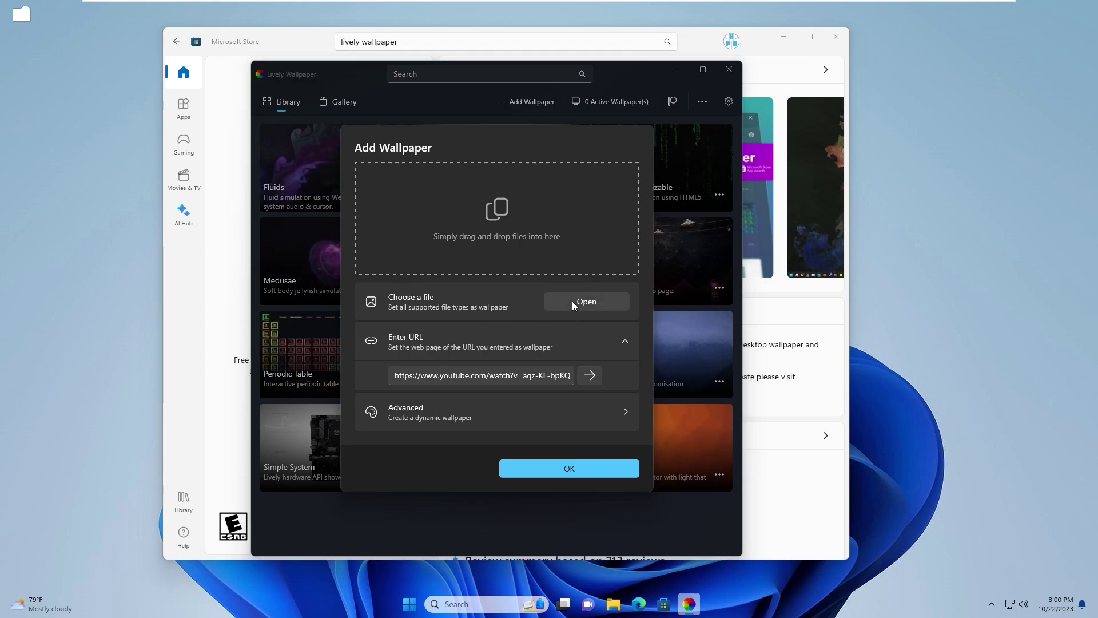
left_click(572, 301)
left_click_drag(338, 210, 335, 290)
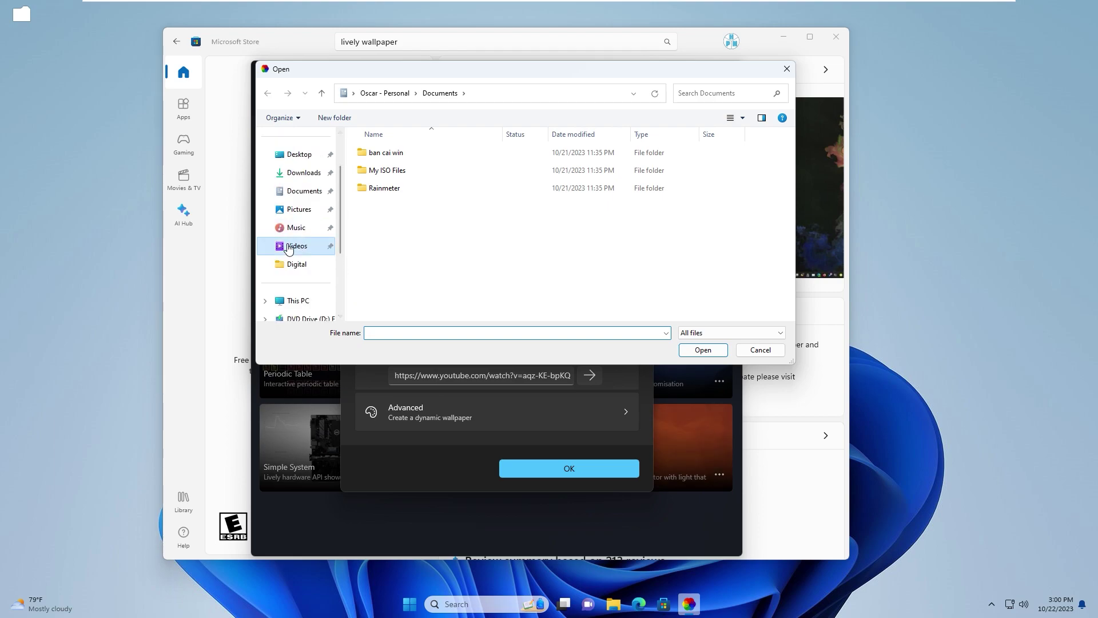
left_click(289, 247)
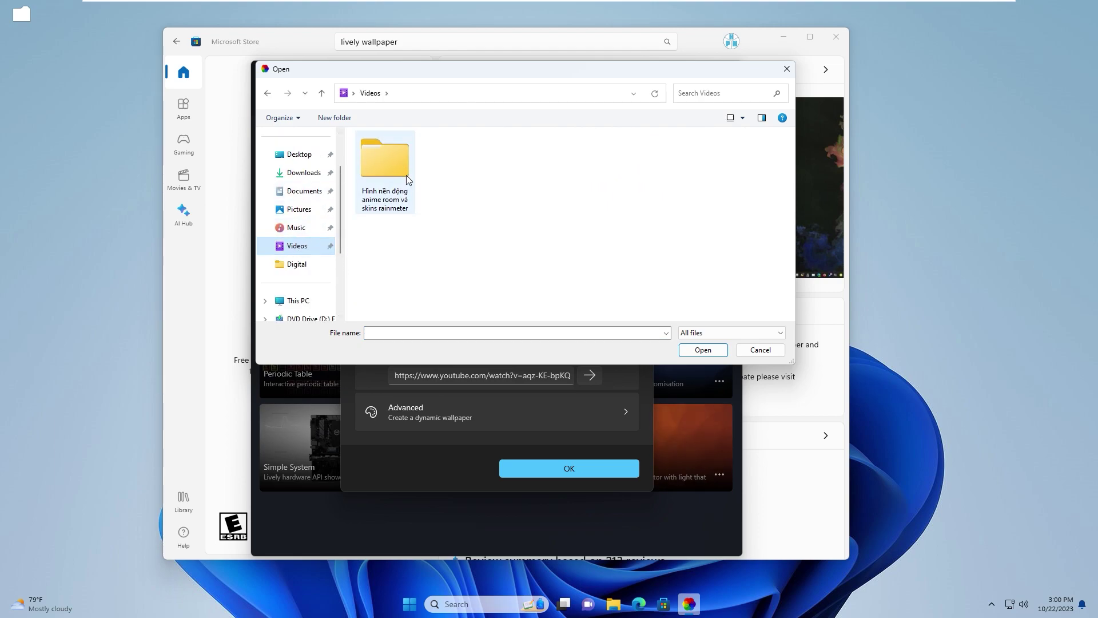
double_click(377, 165)
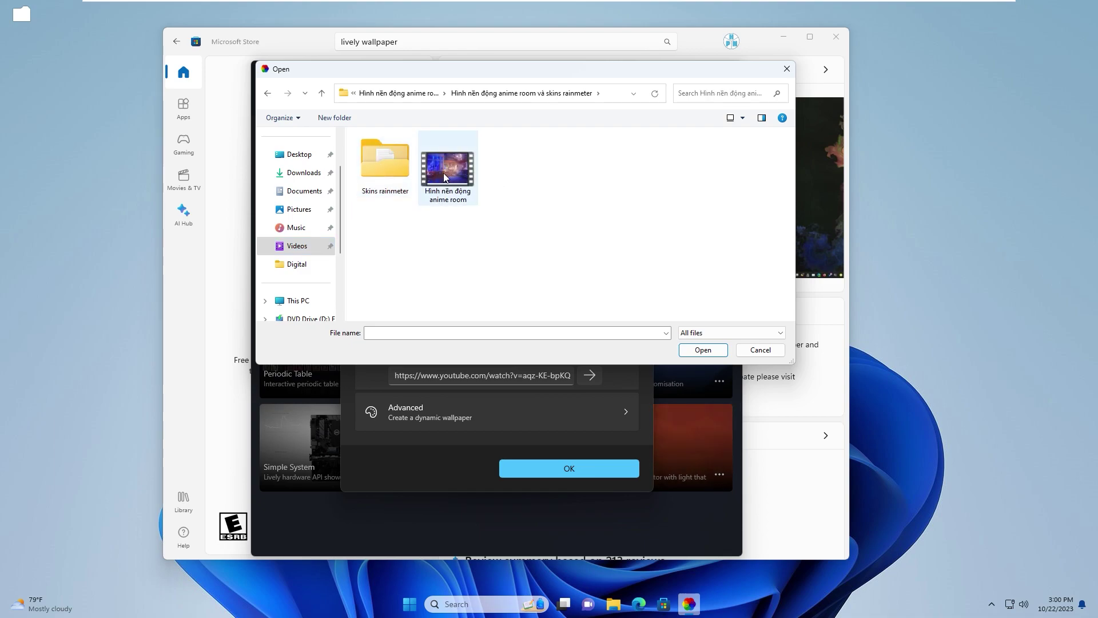
double_click(445, 166)
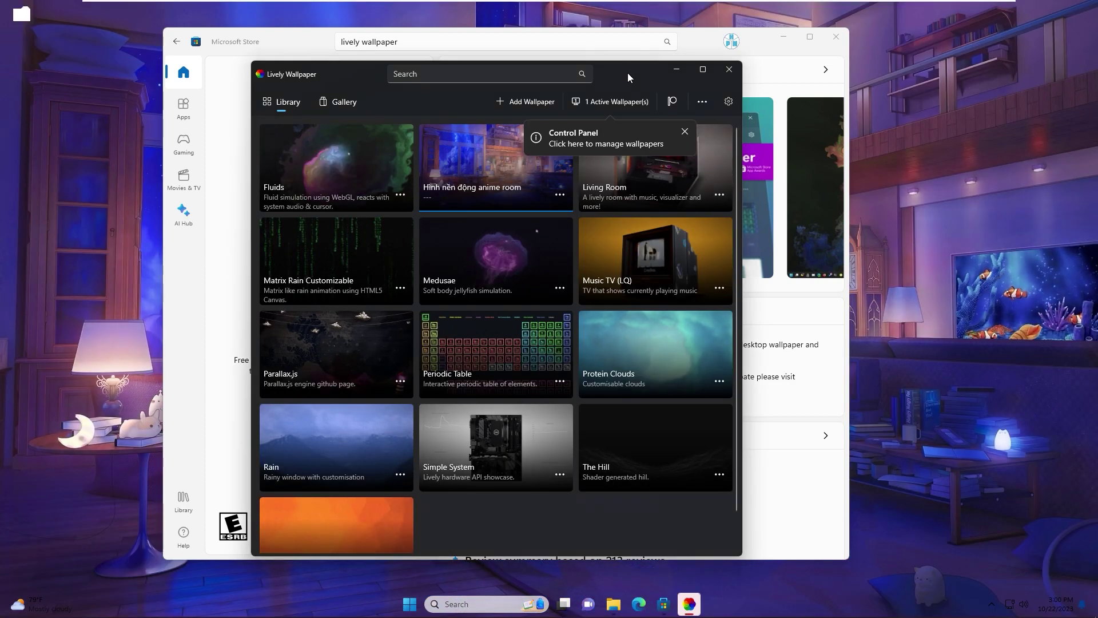
Mute the volume of all wallpapers in Lively's general settings and close the Lively and Microsoft Store windows
left_click(729, 102)
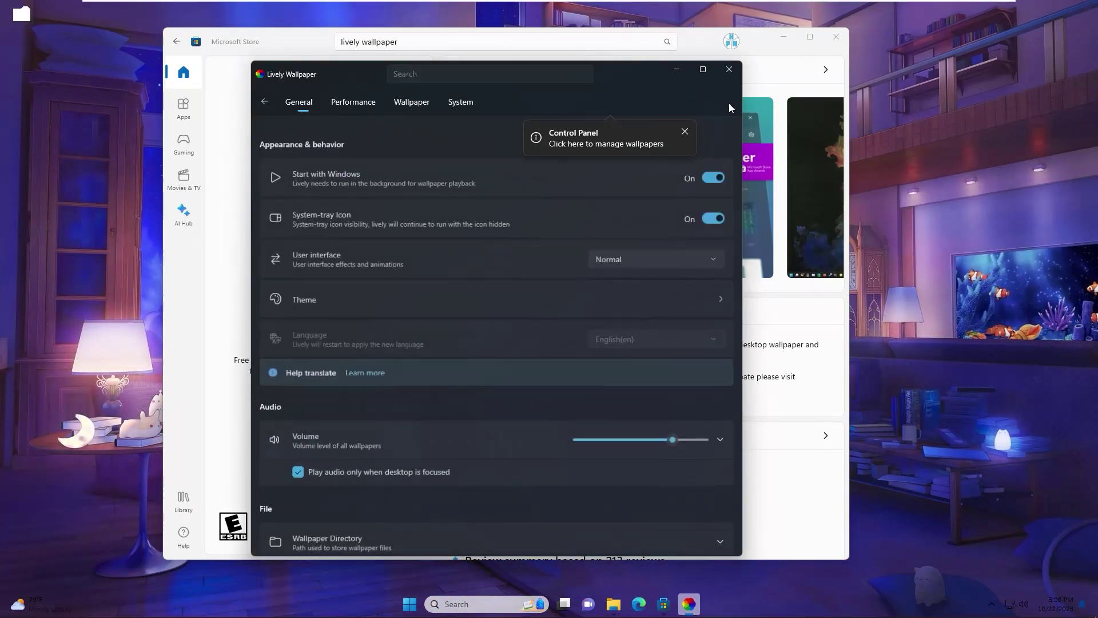
left_click_drag(673, 437, 537, 433)
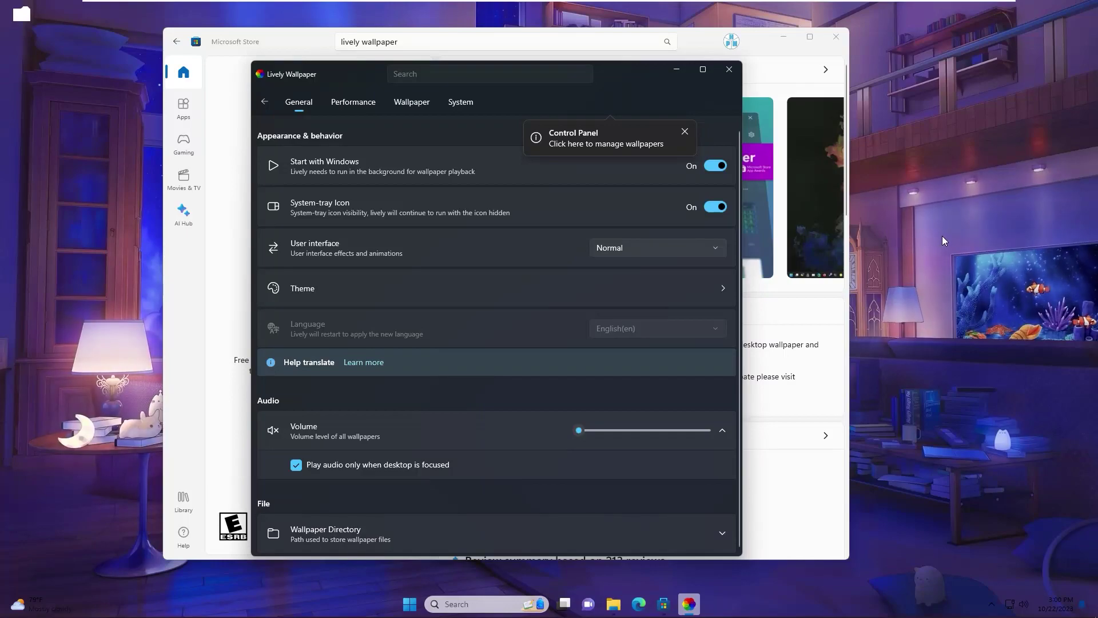
left_click(729, 69)
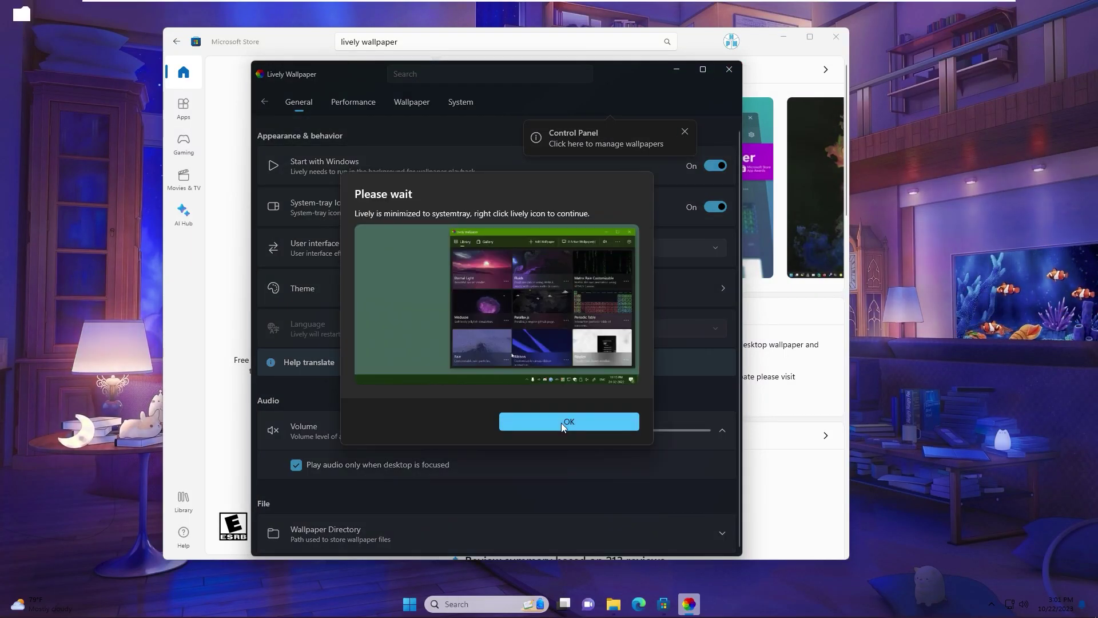
left_click(561, 423)
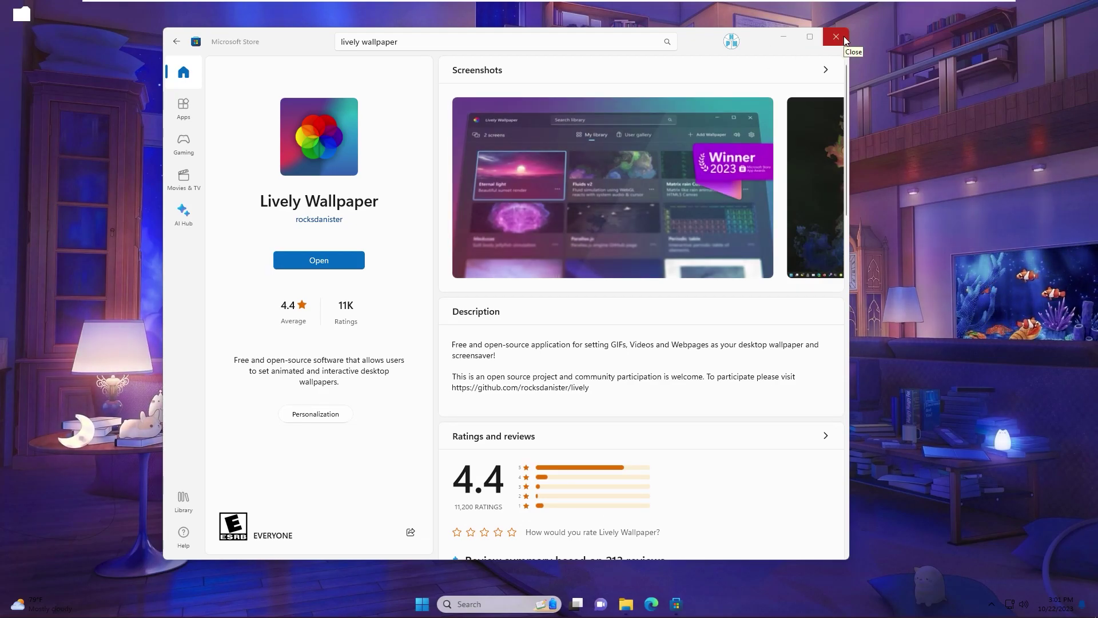
left_click(843, 36)
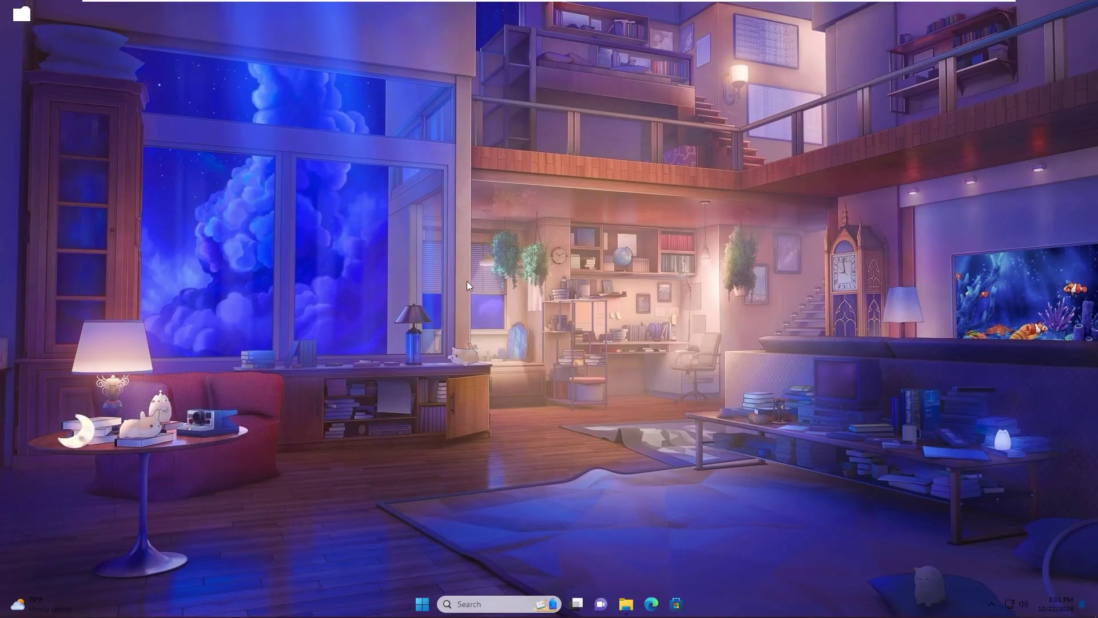
Switch to Microsoft Edge, search for "rainmeter" and download the Rainmeter 4.5.18 release from rainmeter.net
left_click(651, 604)
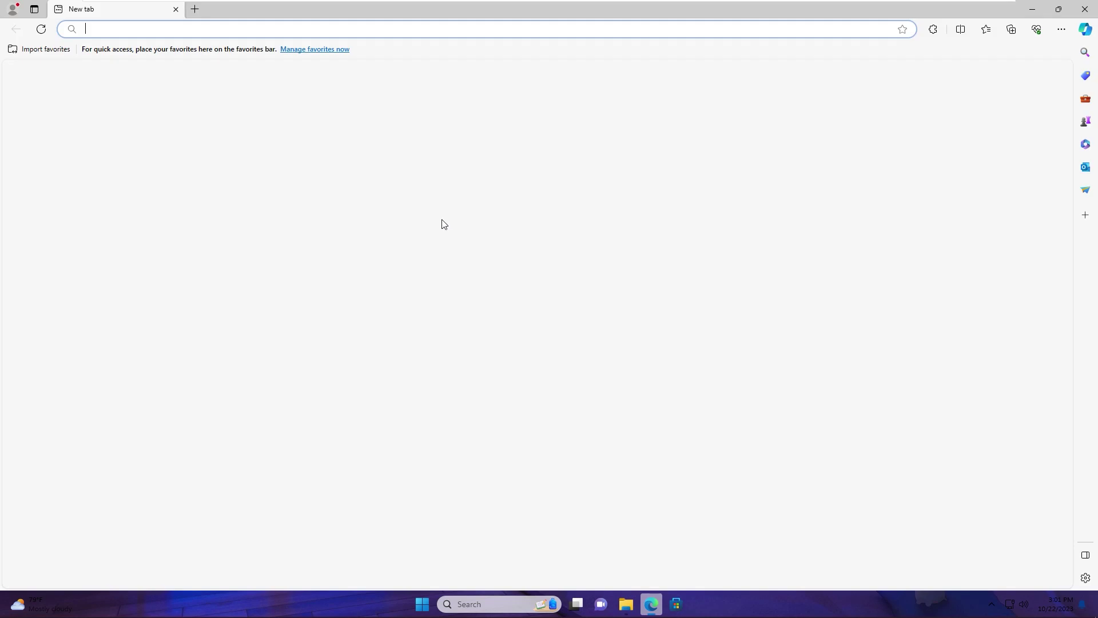
type("rainmeter")
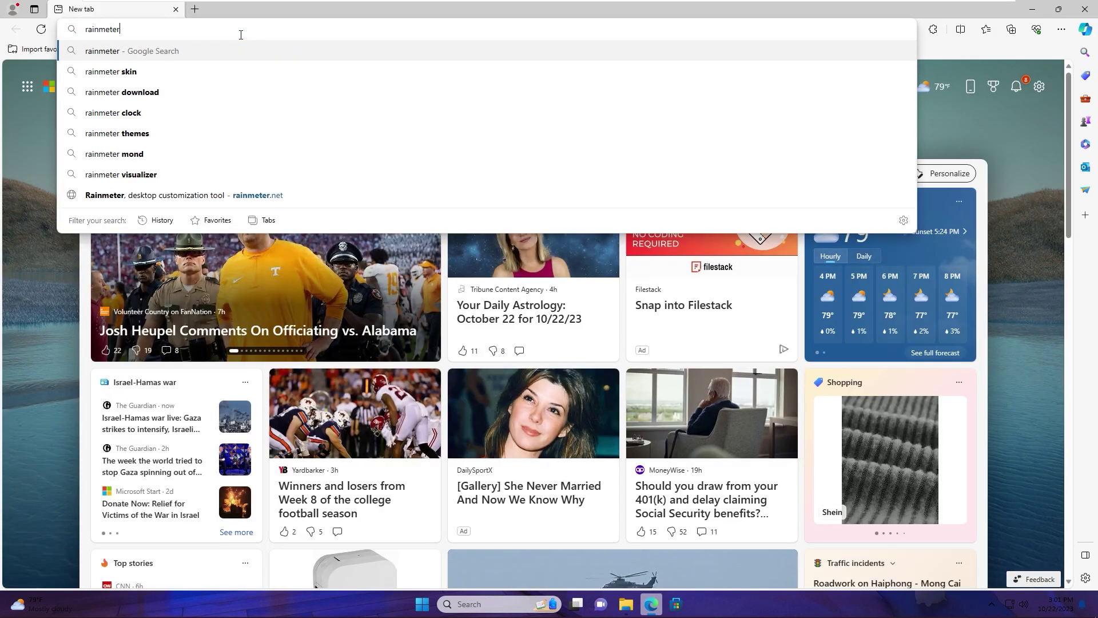
key("Return")
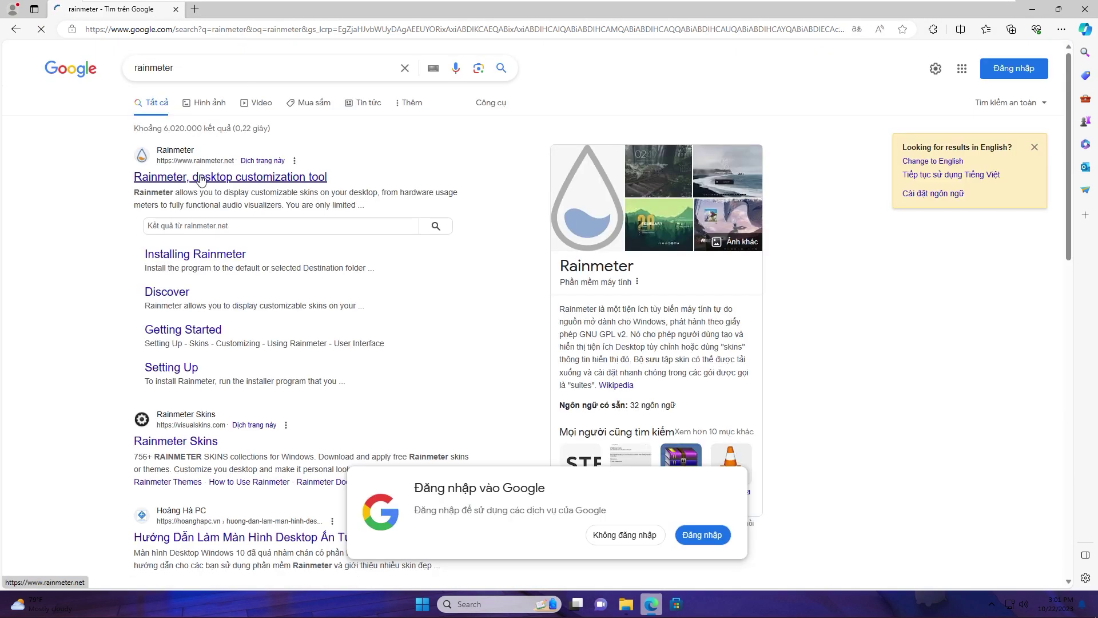
left_click(194, 179)
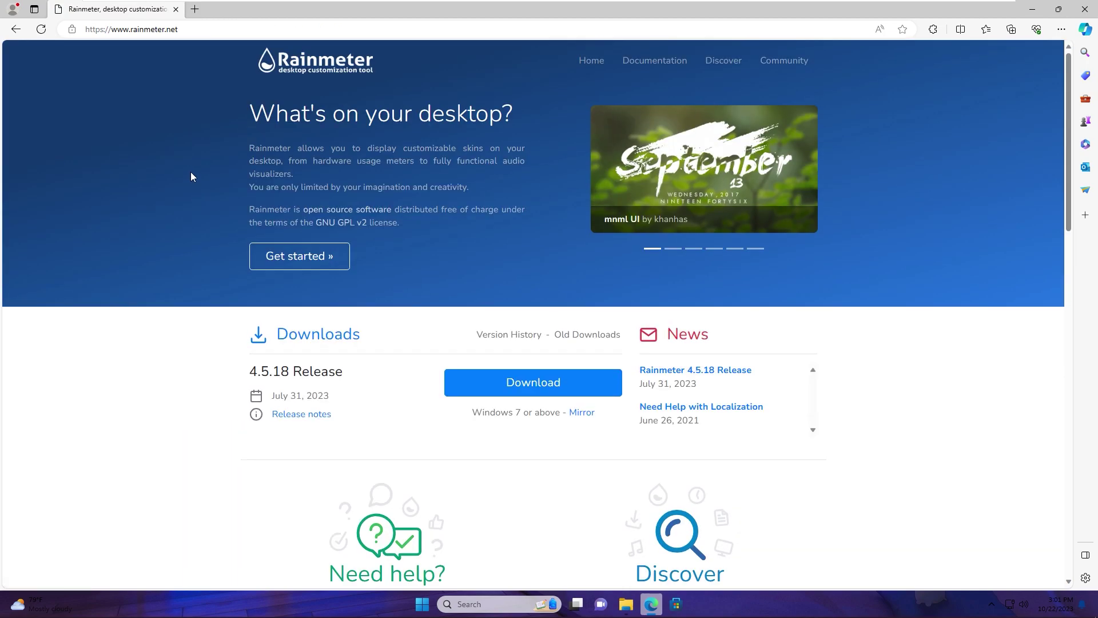
left_click(523, 382)
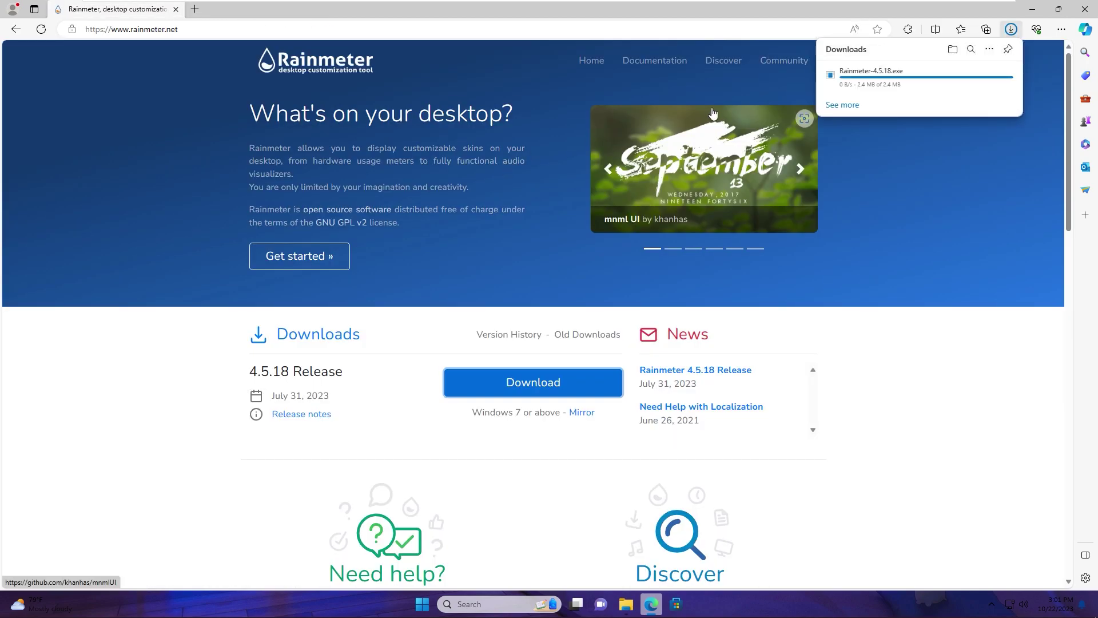
Install Rainmeter from the downloaded Rainmeter-4.5.18.exe with English as the installer language and run it on completion
left_click(851, 80)
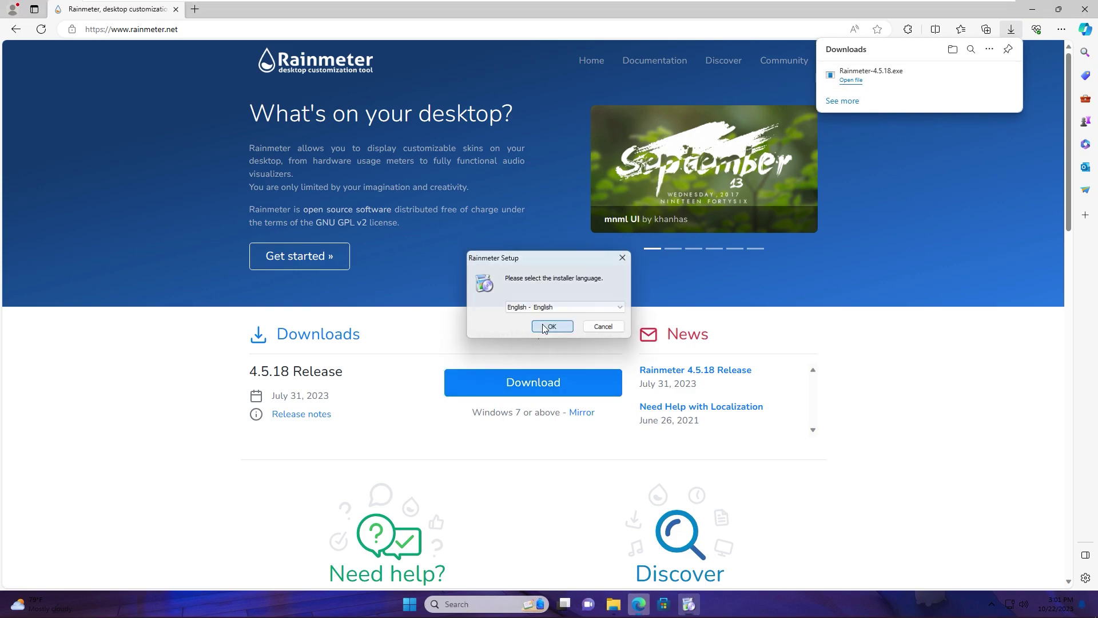
left_click(549, 326)
left_click(608, 393)
left_click(608, 394)
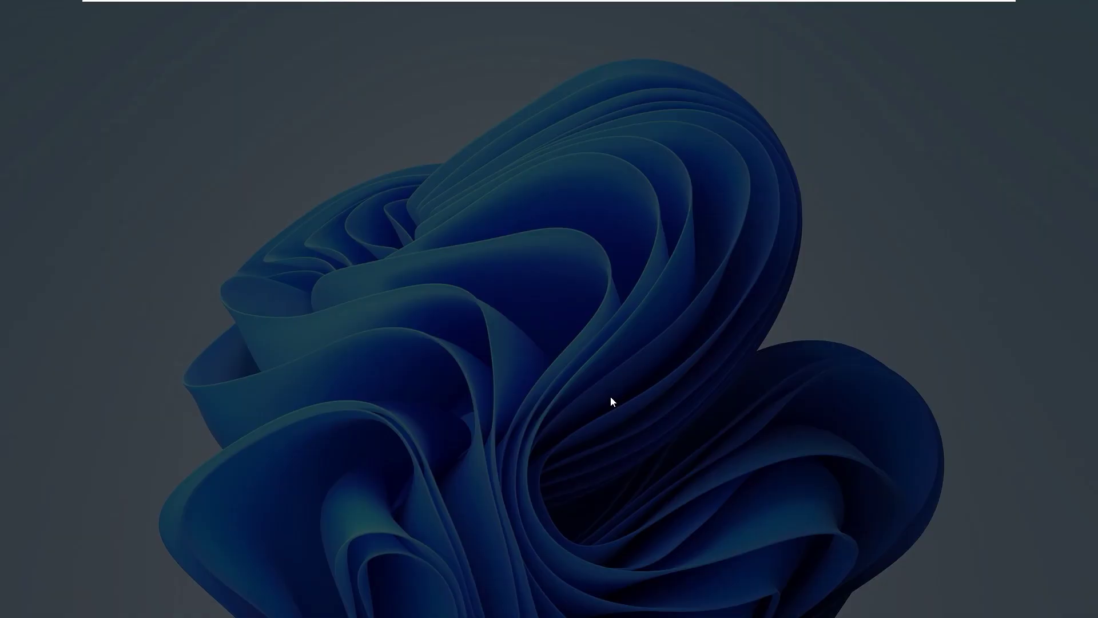
left_click(504, 393)
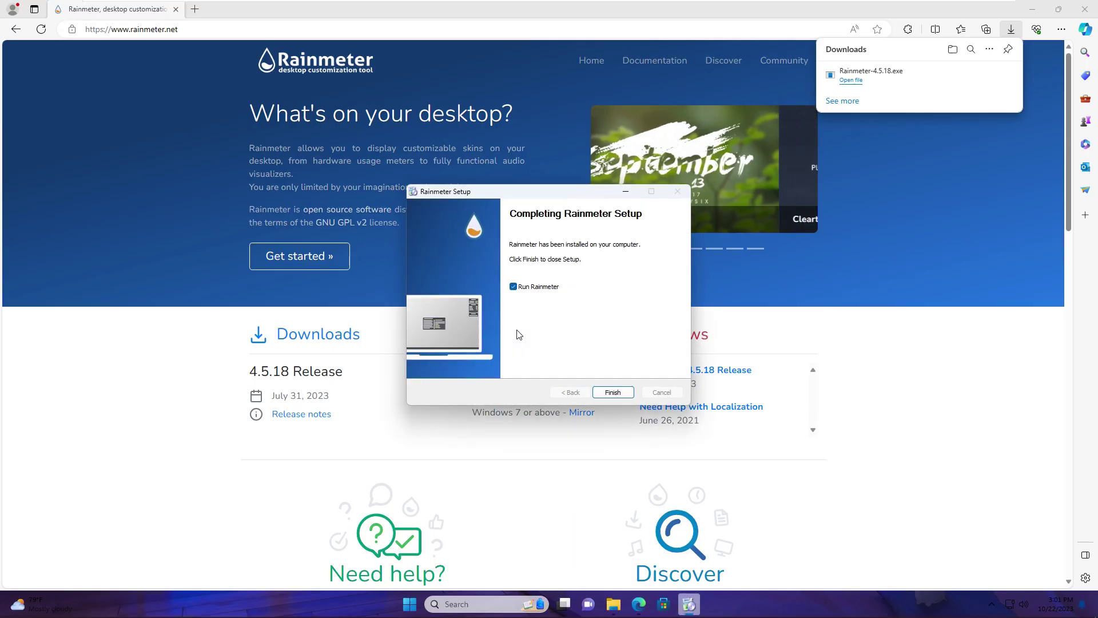
left_click(608, 393)
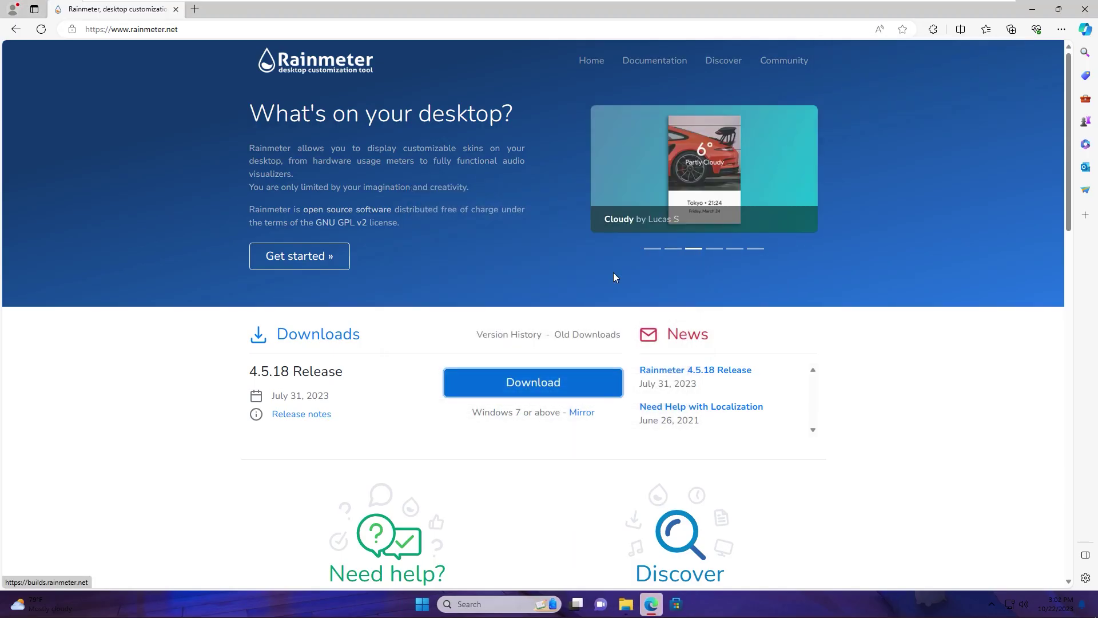
Minimize the browser and unload all the default illustro skins from the desktop, including the welcome skin
left_click(1033, 13)
right_click(1007, 20)
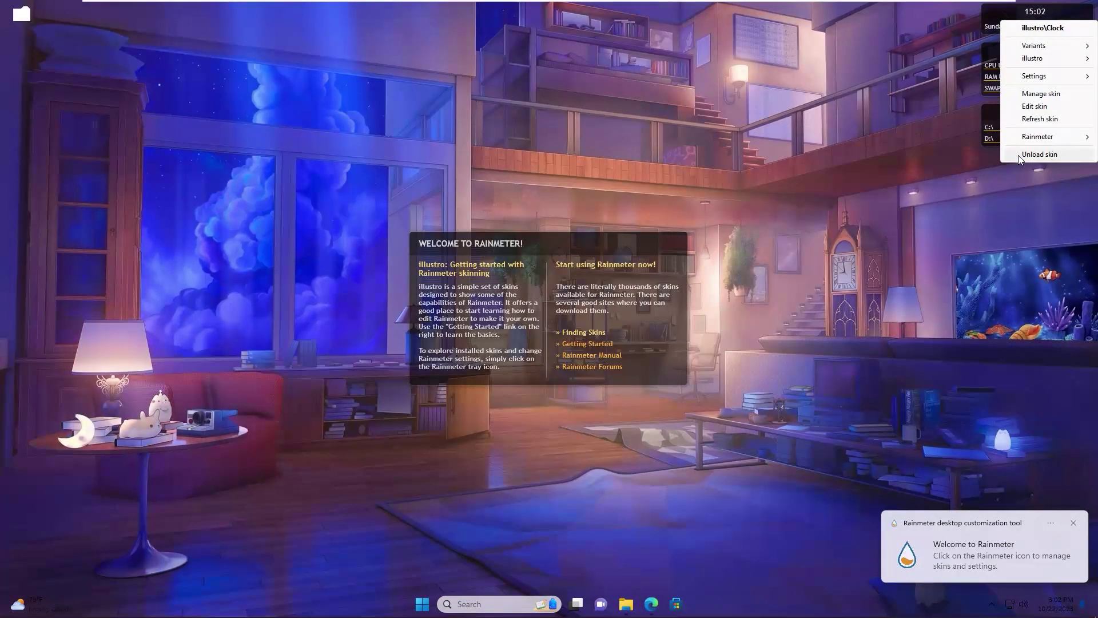
left_click(1019, 159)
right_click(1010, 43)
left_click(1029, 171)
right_click(1007, 110)
left_click(1030, 240)
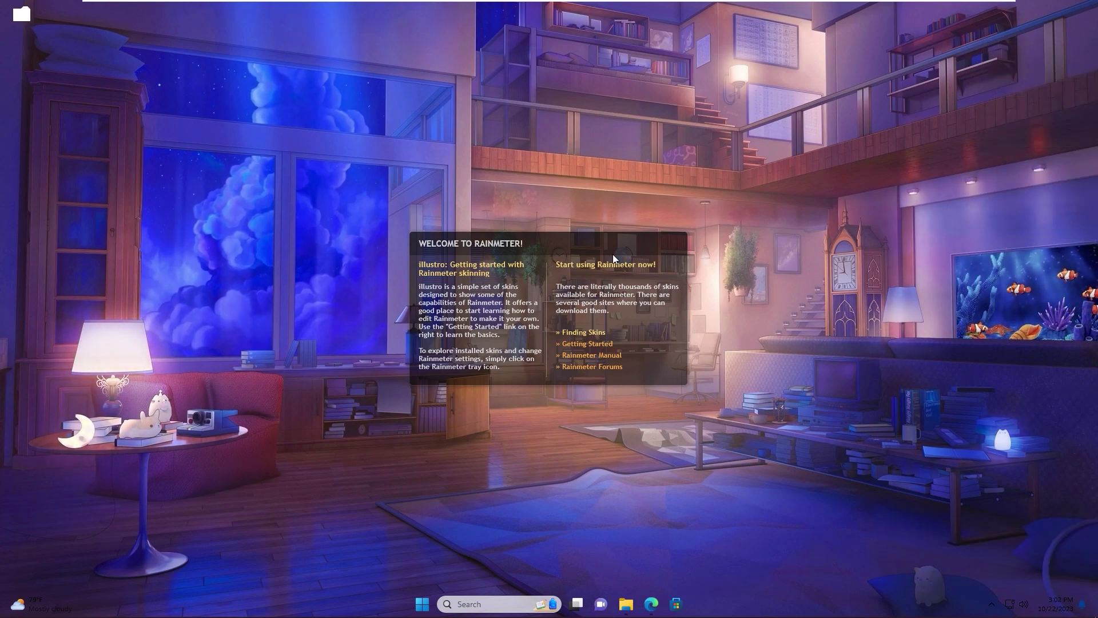
right_click(545, 241)
left_click(575, 377)
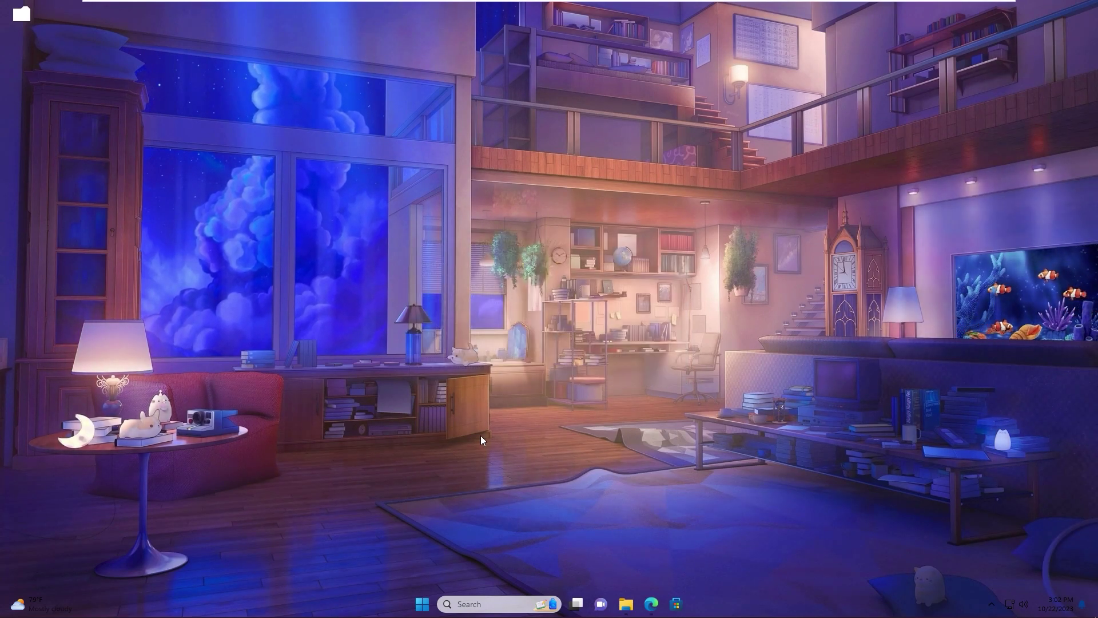
Switch to File Explorer and open the "Skins rainmeter" folder inside the anime room wallpaper folder in Videos
left_click(626, 604)
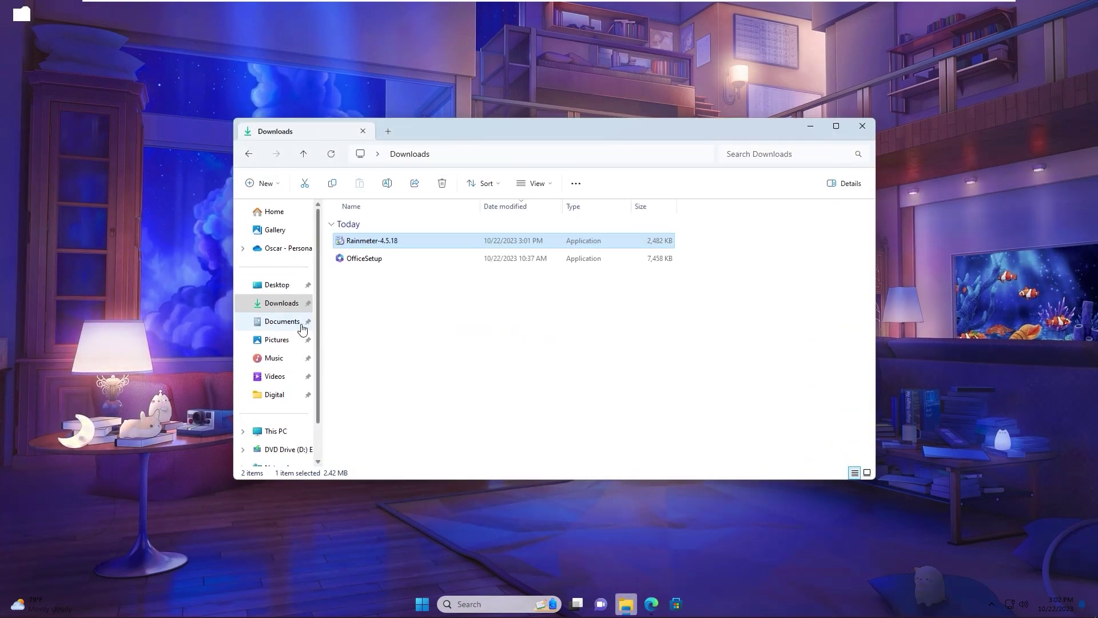
left_click(277, 377)
double_click(359, 243)
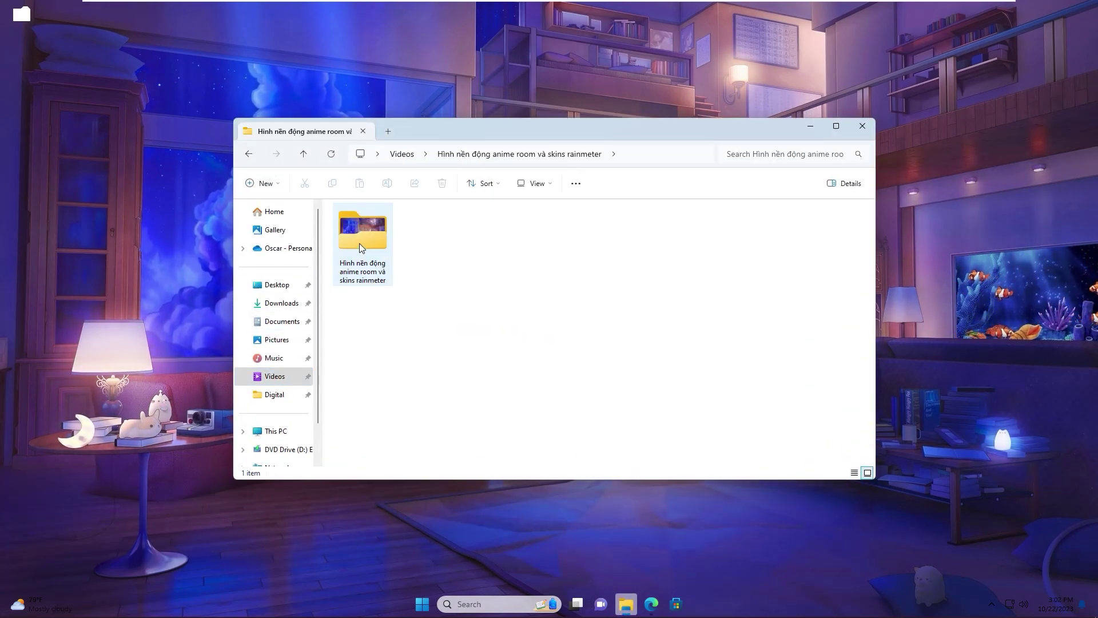
left_click_drag(435, 131, 279, 116)
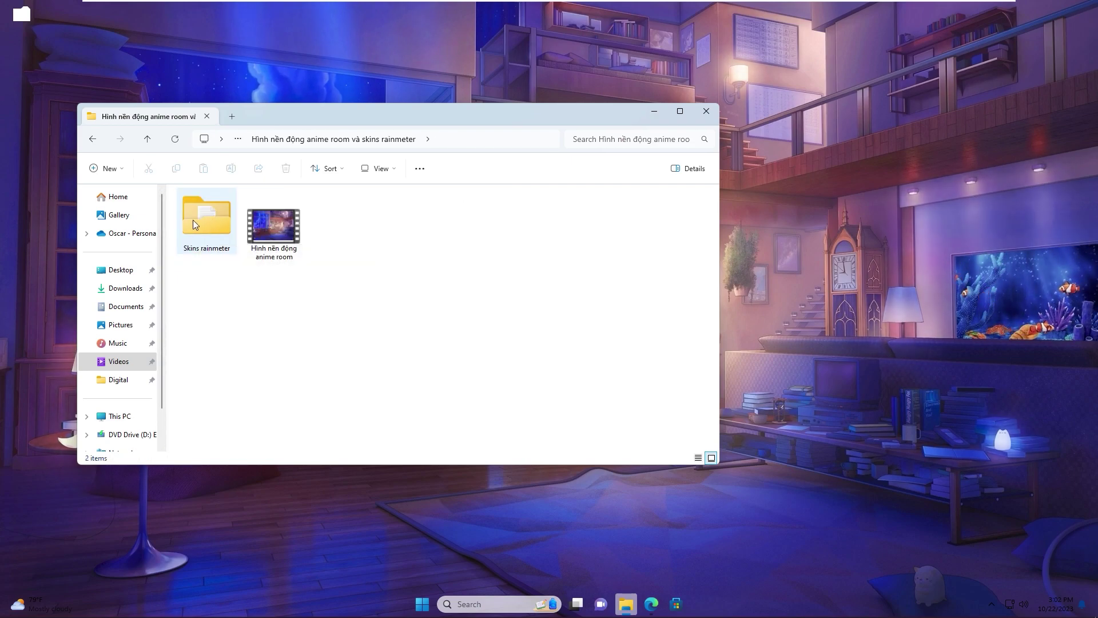
double_click(203, 223)
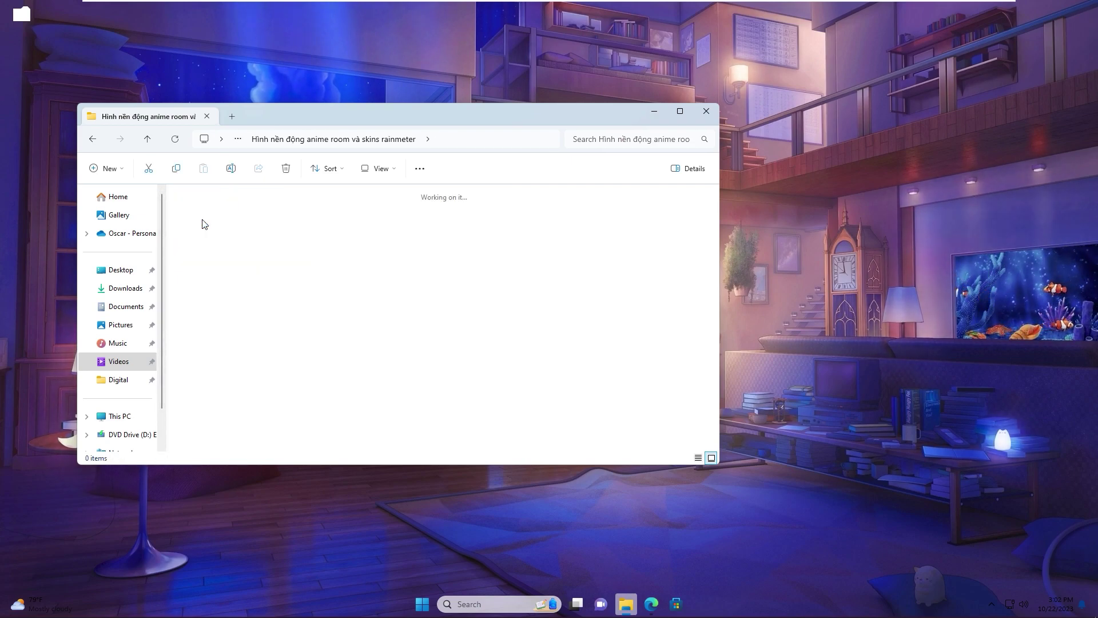
Minimize File Explorer, open the Manage Rainmeter window from the hidden tray icons and move it aside
left_click(654, 115)
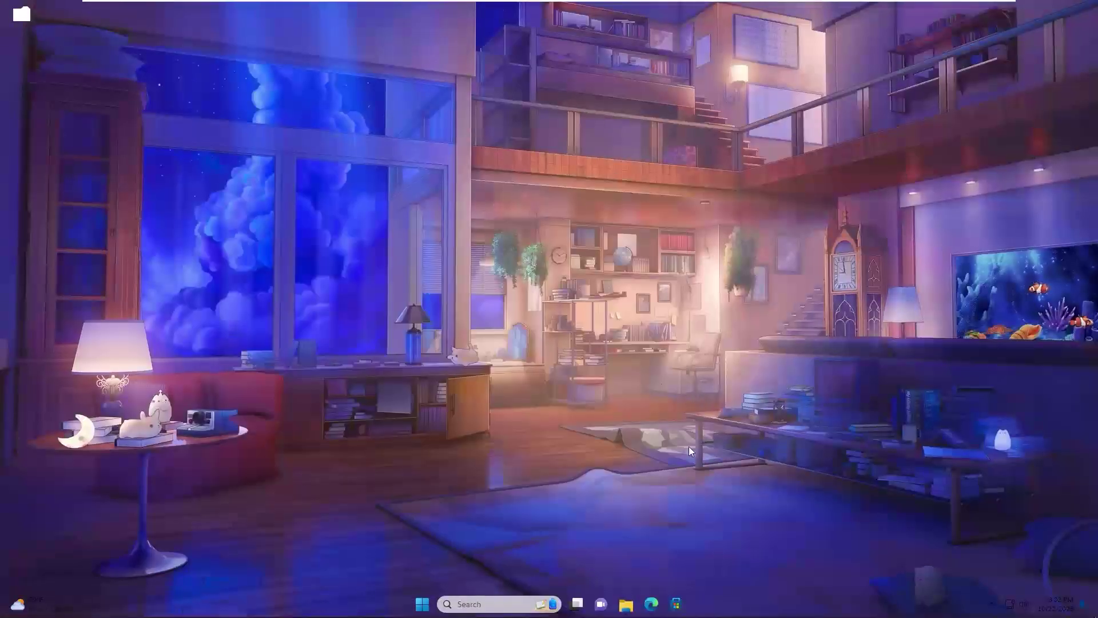
left_click(992, 610)
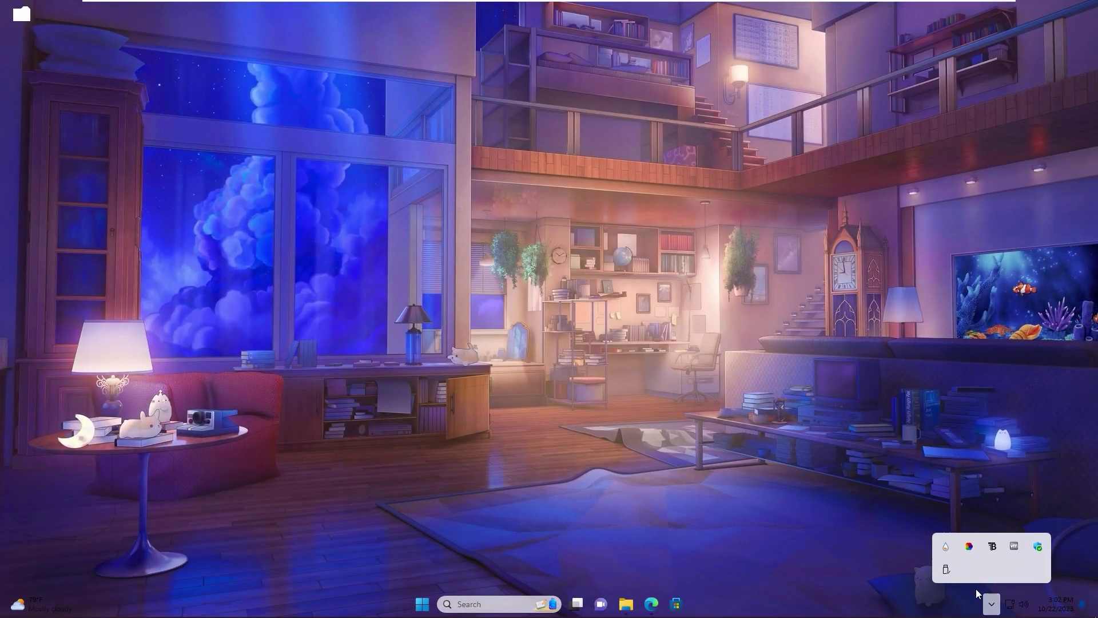
left_click(946, 546)
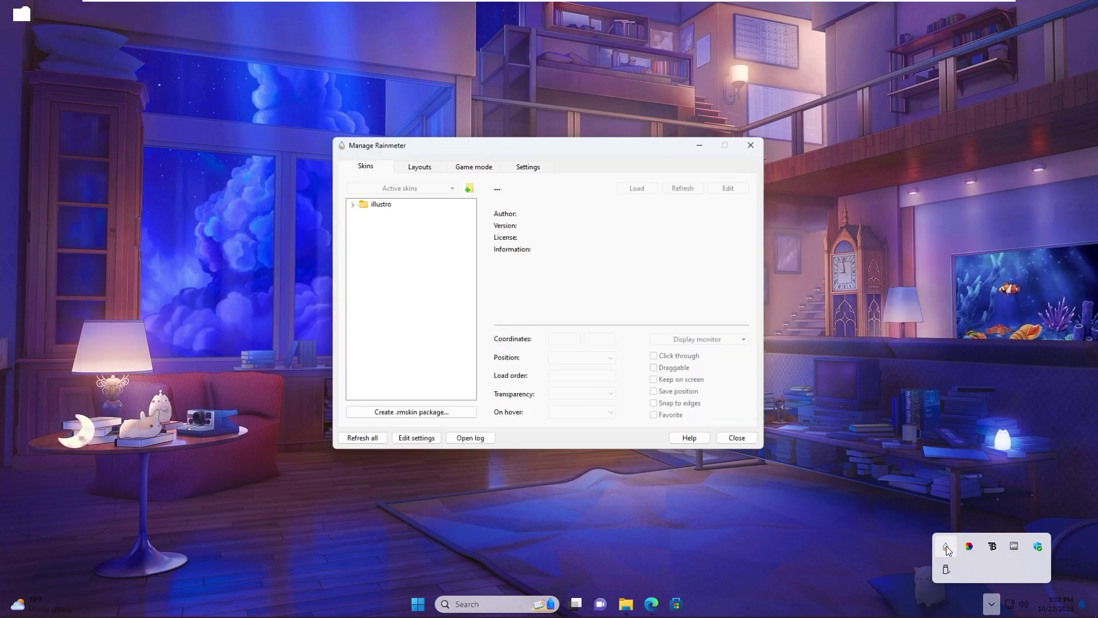
left_click_drag(517, 138, 457, 137)
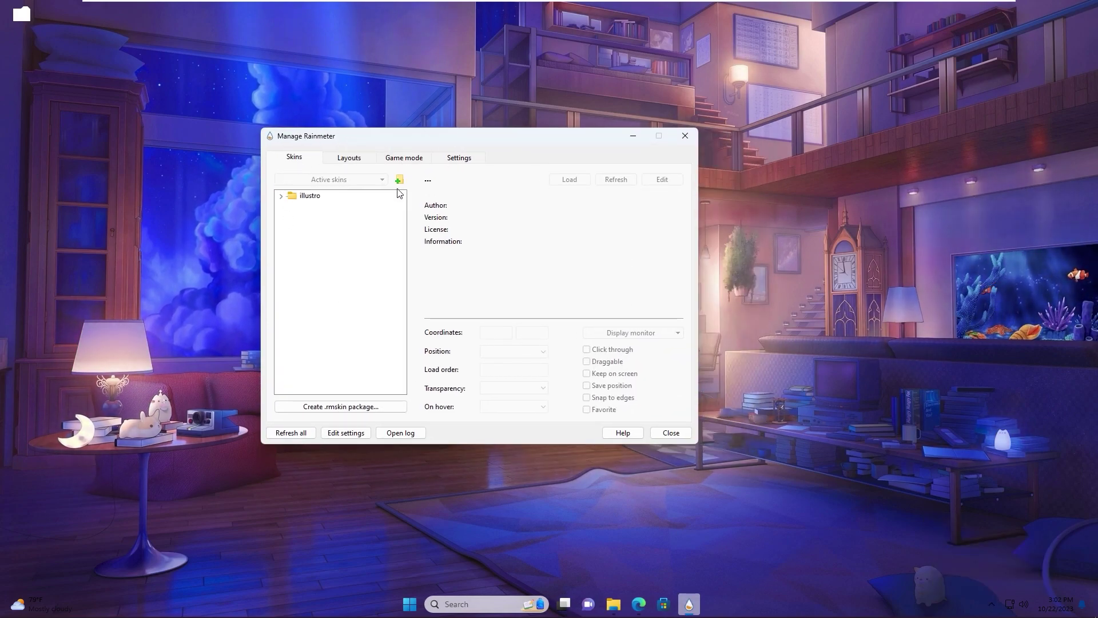
Open the illustro skin's folder from Manage Rainmeter and go up to its parent Skins folder
right_click(310, 199)
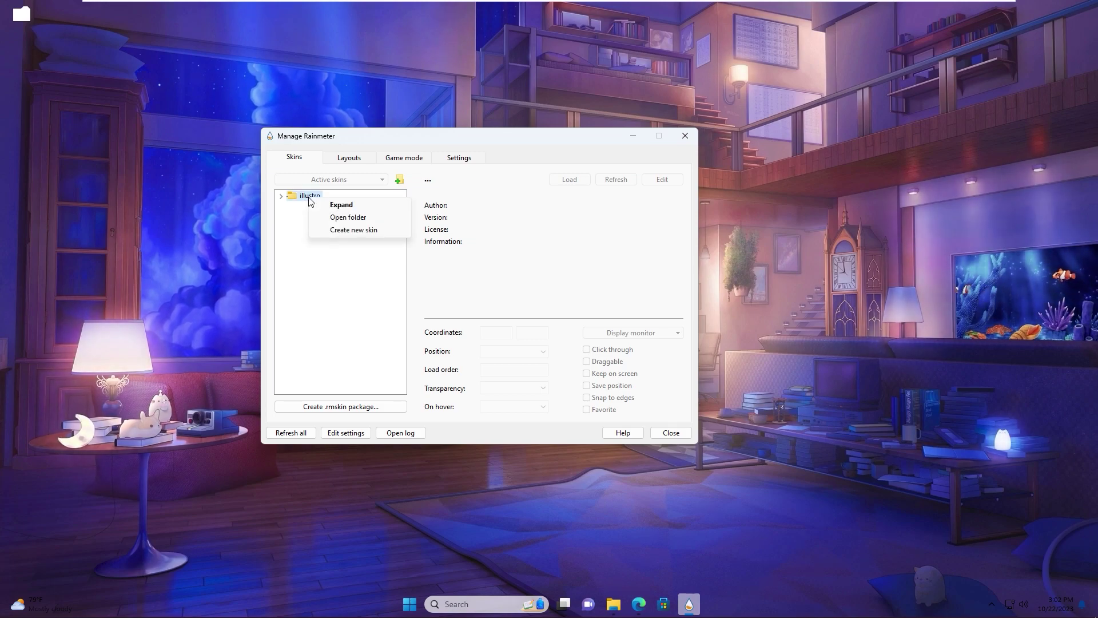
left_click(355, 220)
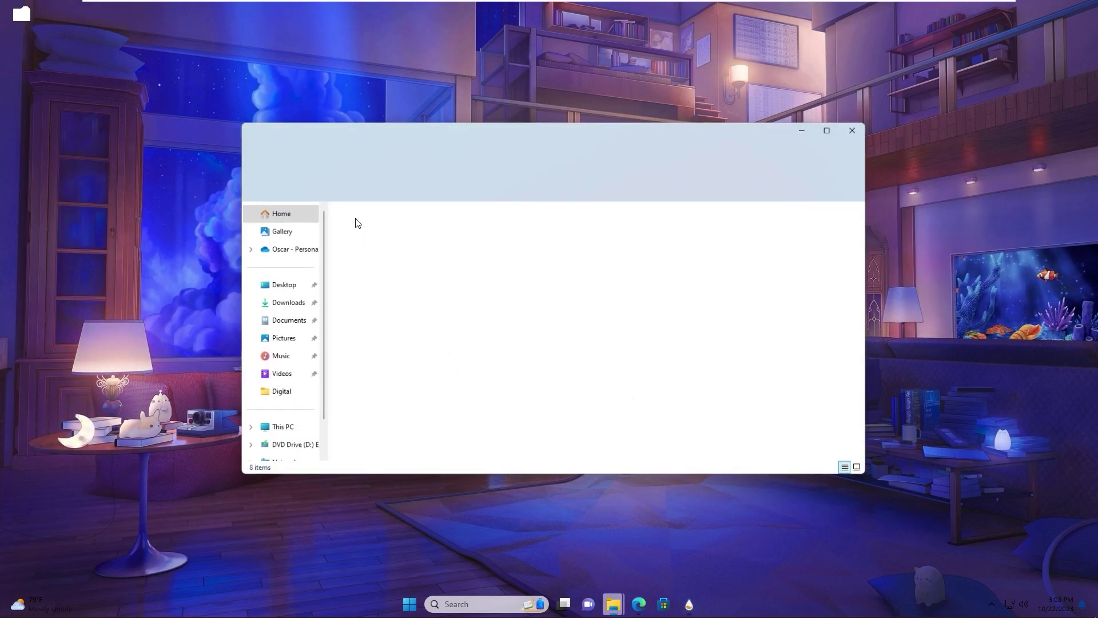
left_click_drag(402, 124, 548, 125)
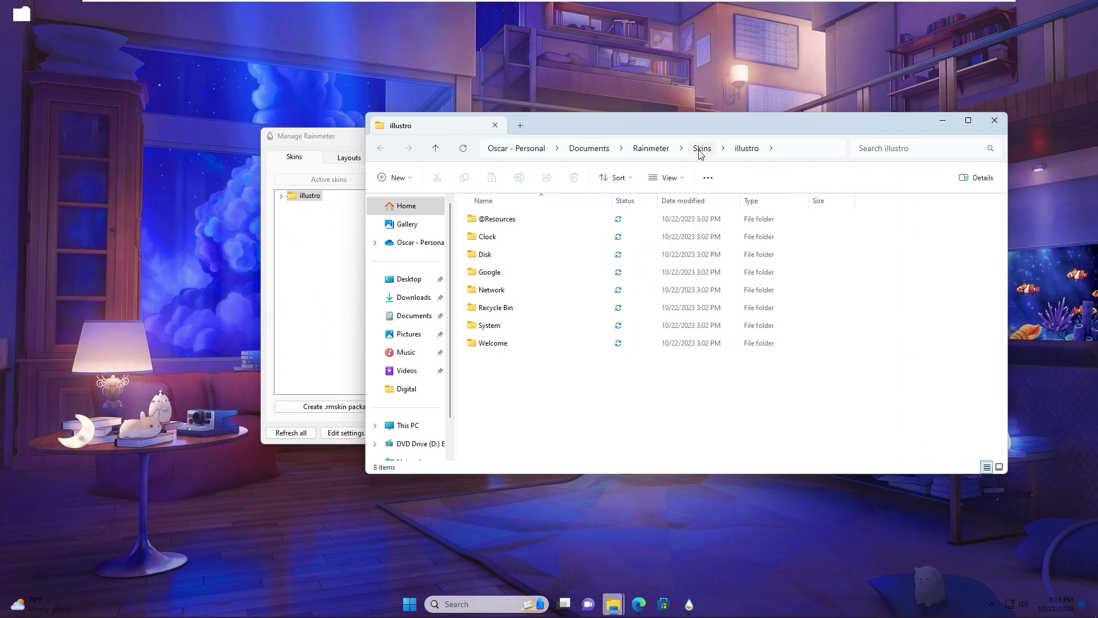
left_click(701, 149)
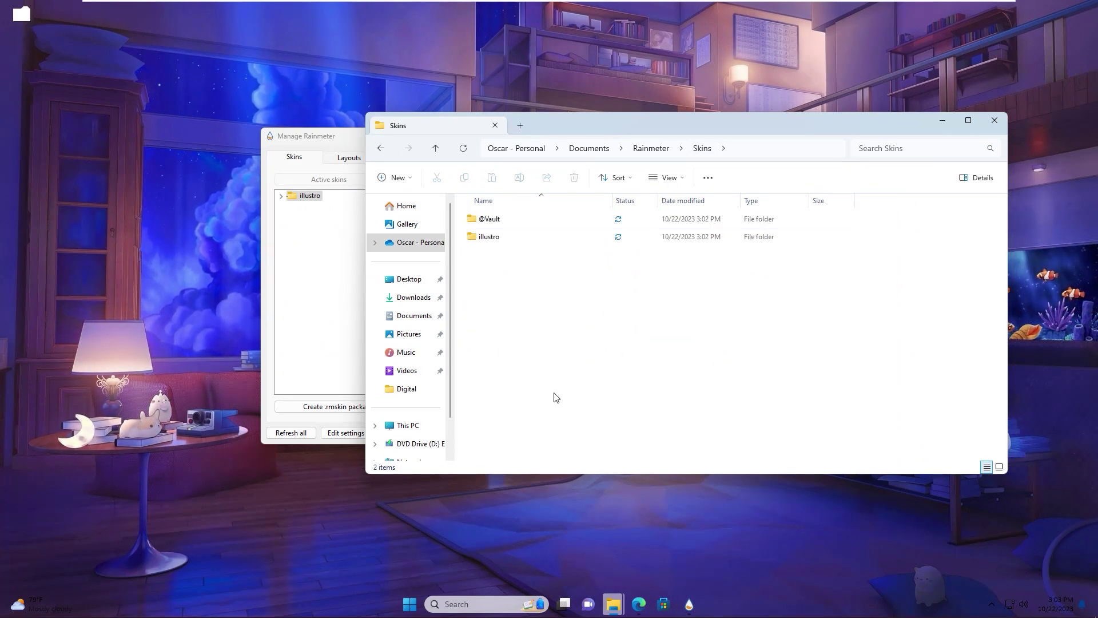
Copy the CClock, Clockstellation, colore dock 2, Laro and WeatherDesk_API folders from "Skins rainmeter" into Rainmeter's Skins folder
mouse_move(613, 604)
left_click(555, 553)
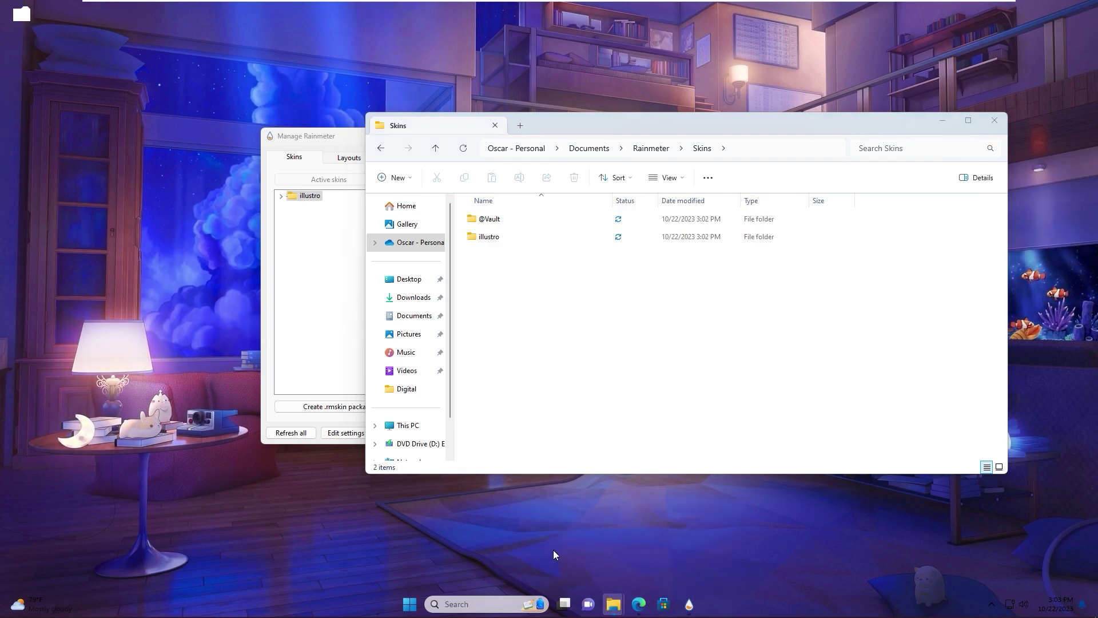
left_click_drag(287, 253, 488, 229)
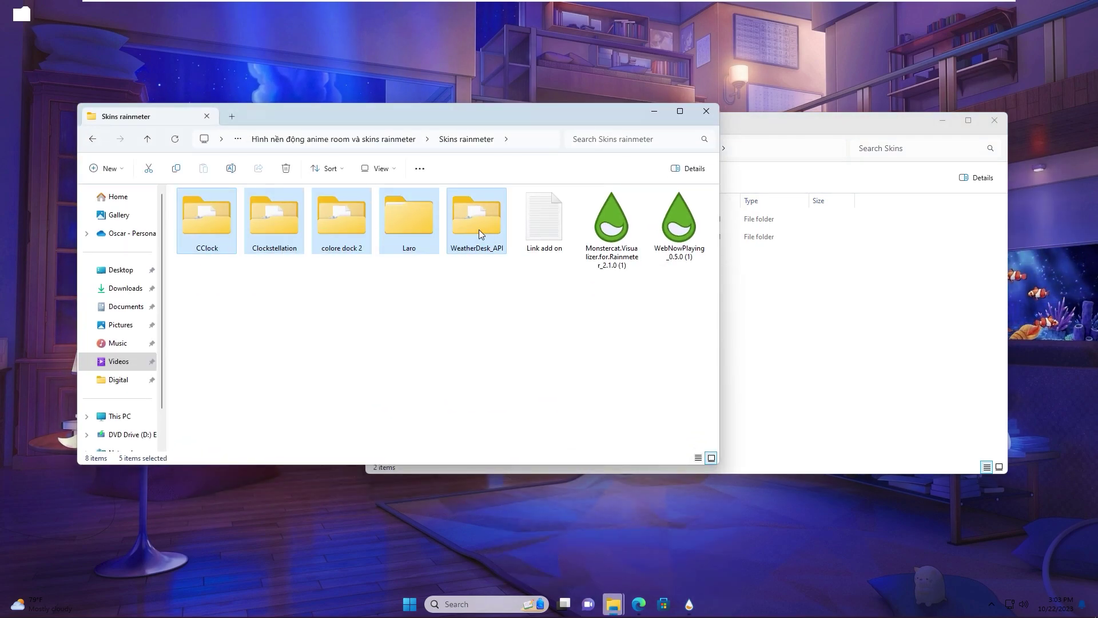
right_click(330, 215)
left_click(373, 460)
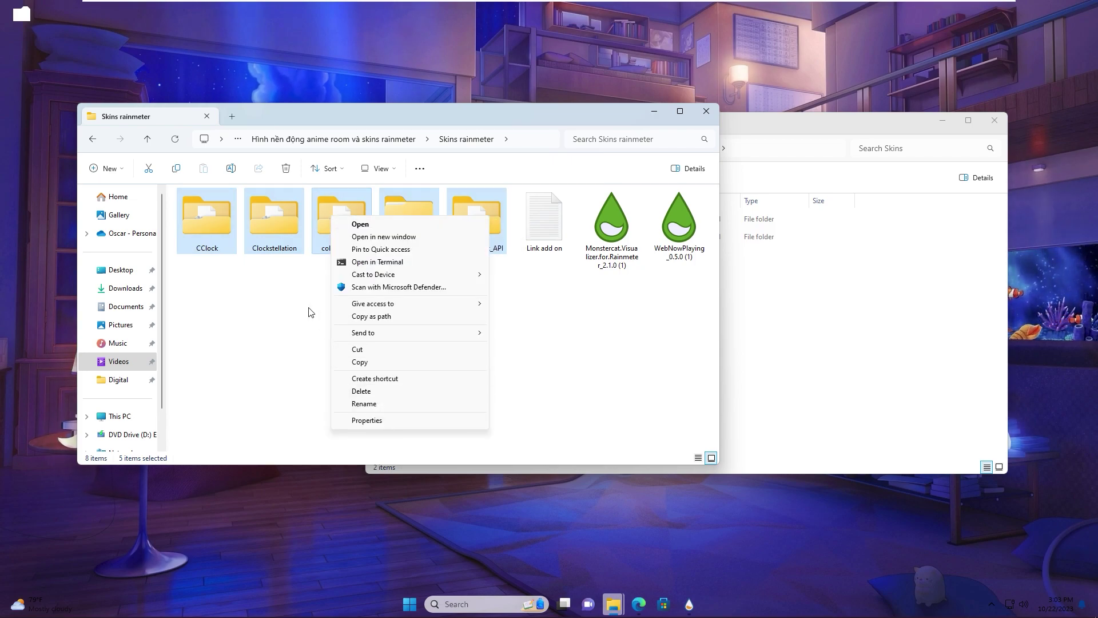
left_click(360, 362)
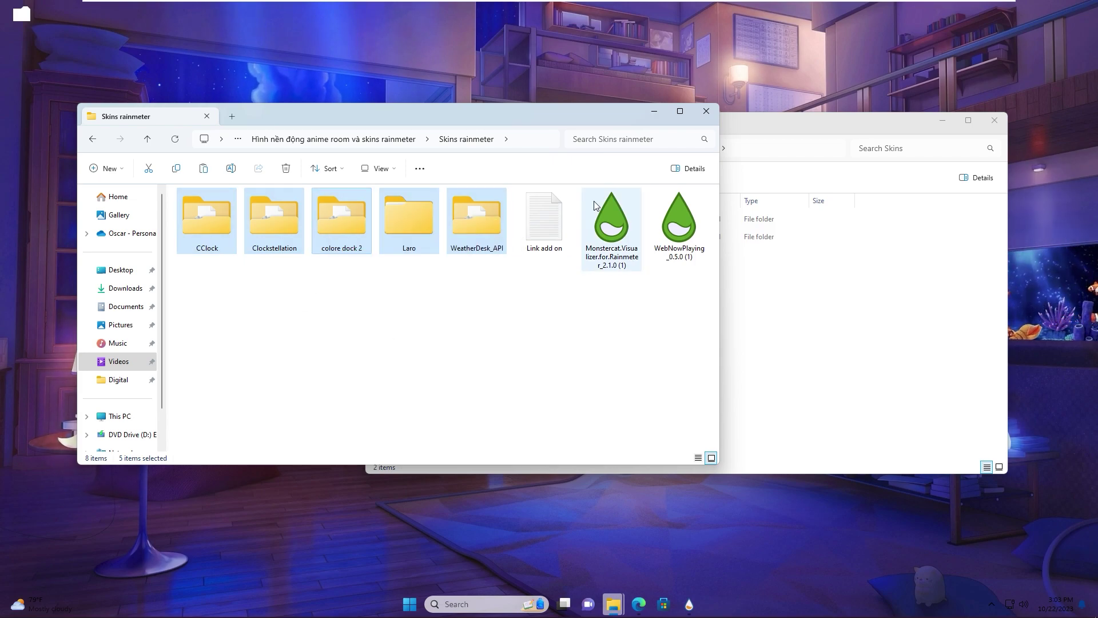
left_click(655, 111)
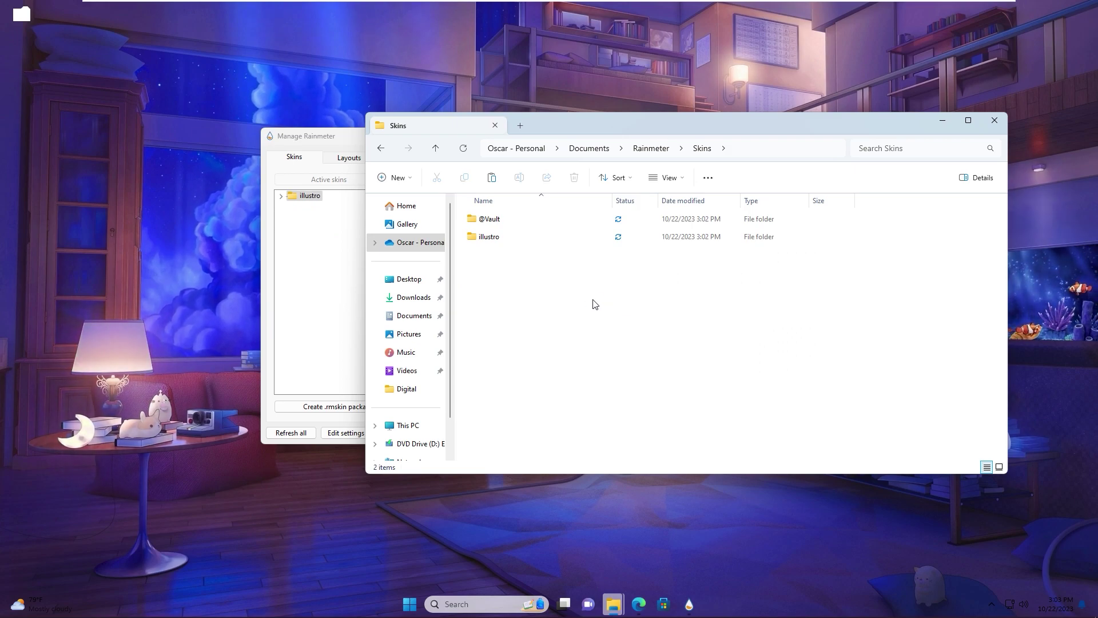
key("ctrl+v")
left_click(543, 383)
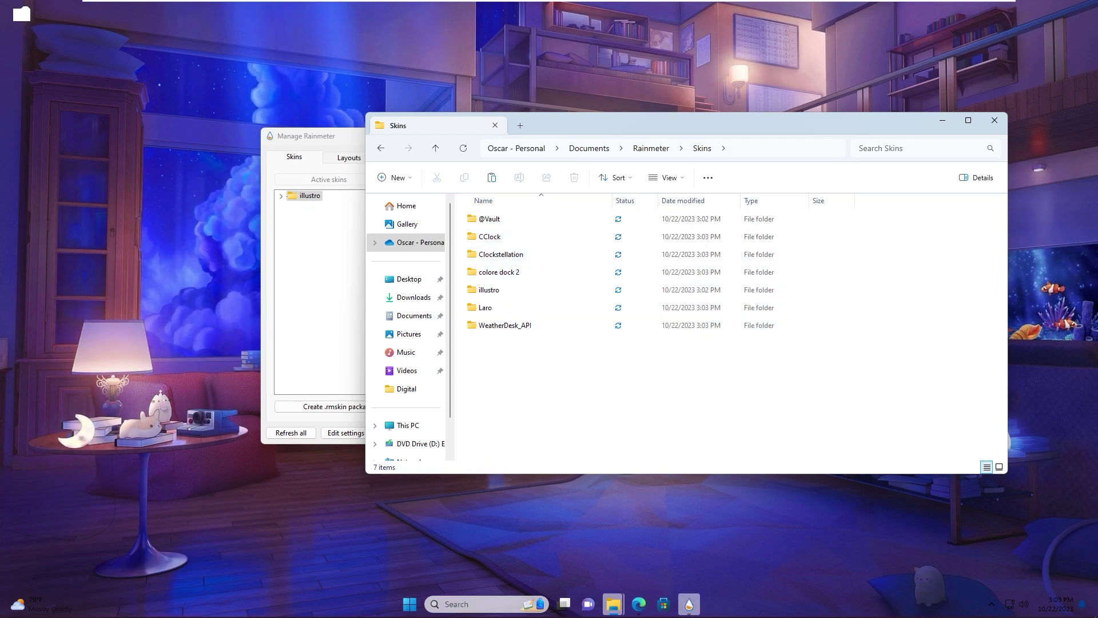